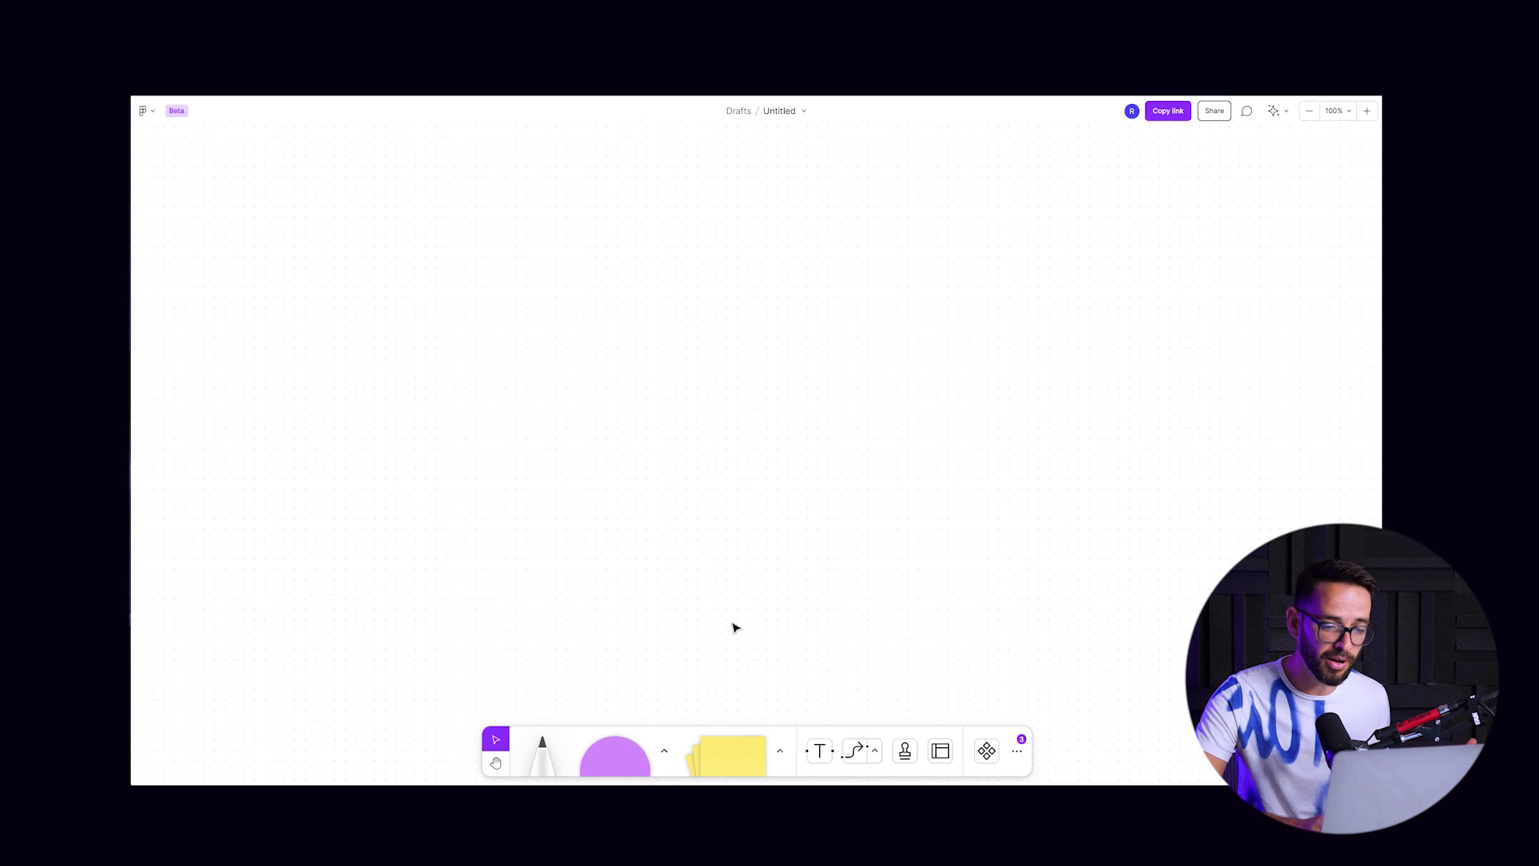
# Step: Place a purple circle on the blank board and label it "dfgdf"
pyautogui.moveTo(615, 750); pyautogui.dragTo(654, 501)
pyautogui.write('df')
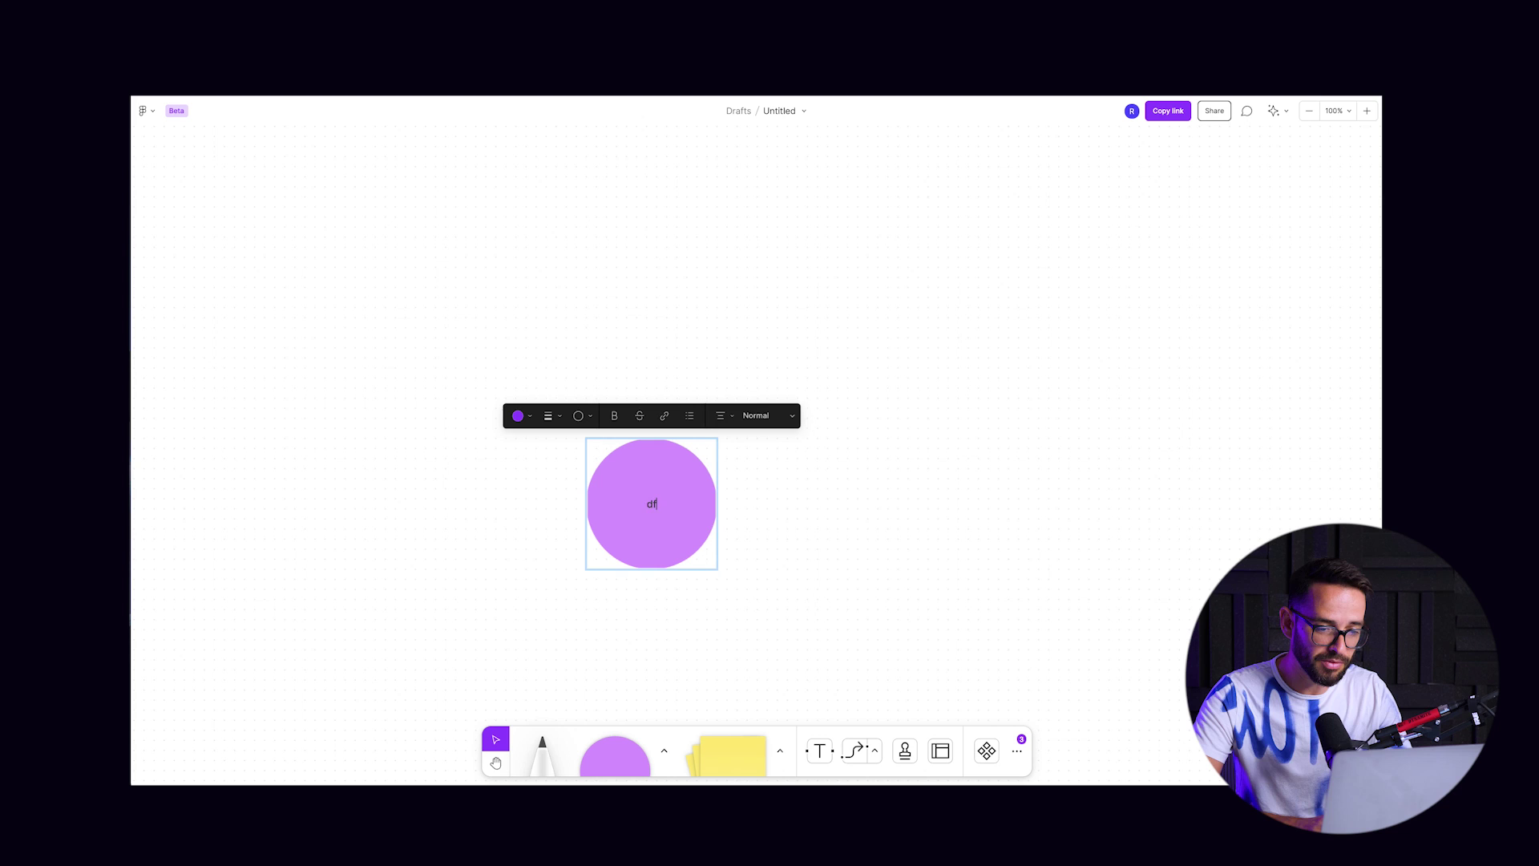
pyautogui.write('gdf')
pyautogui.click(763, 540)
# Step: Add a yellow sticky note to the right of the circle with the lines "sdkjgh;", "sdf" and "dsf"
pyautogui.moveTo(726, 746); pyautogui.dragTo(925, 447)
pyautogui.write('sdkjgh;')
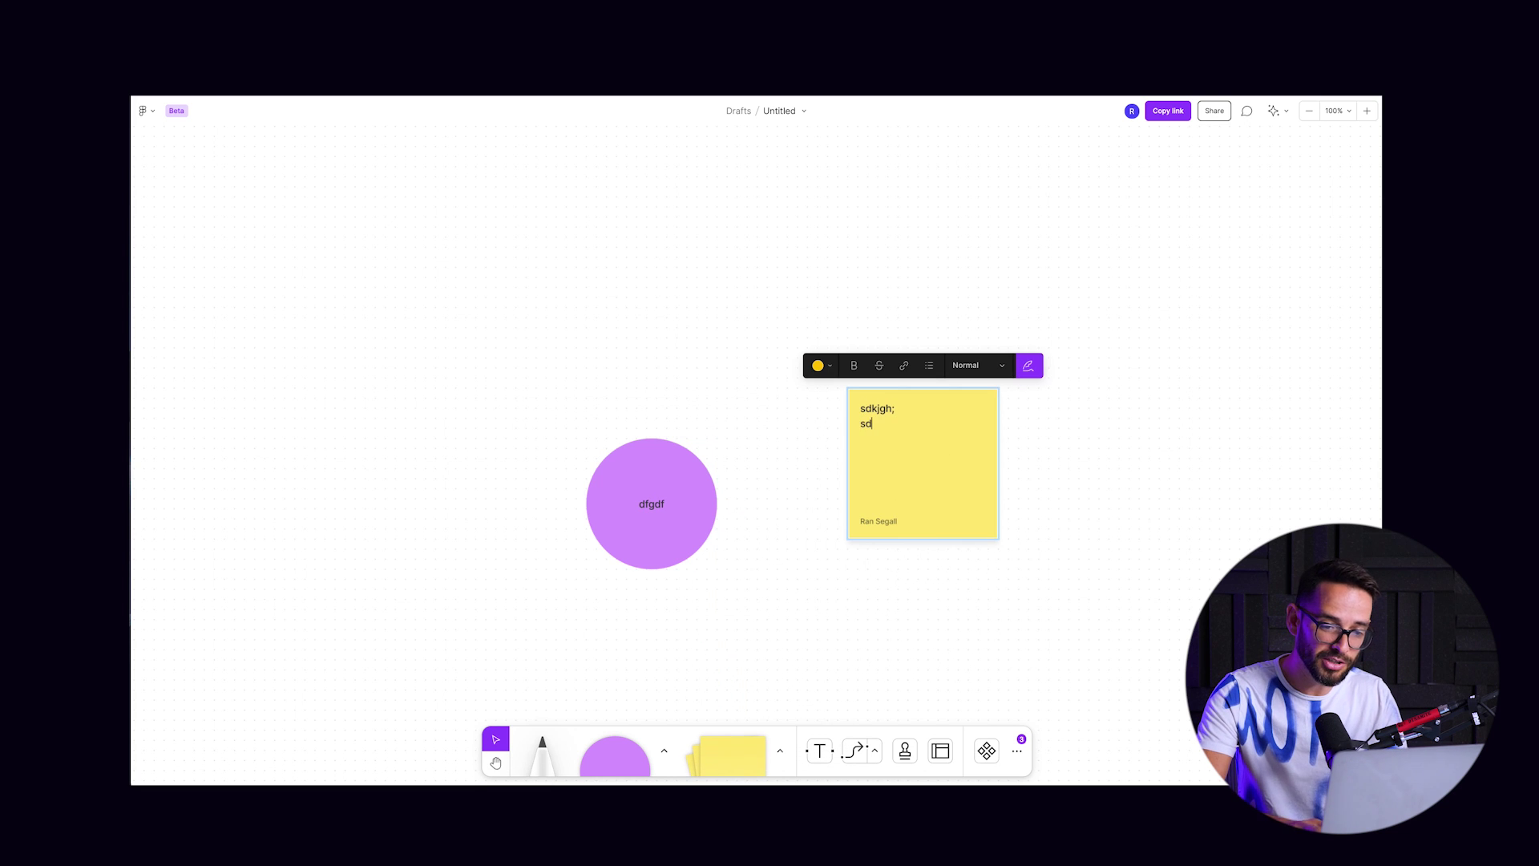
pyautogui.click(796, 594)
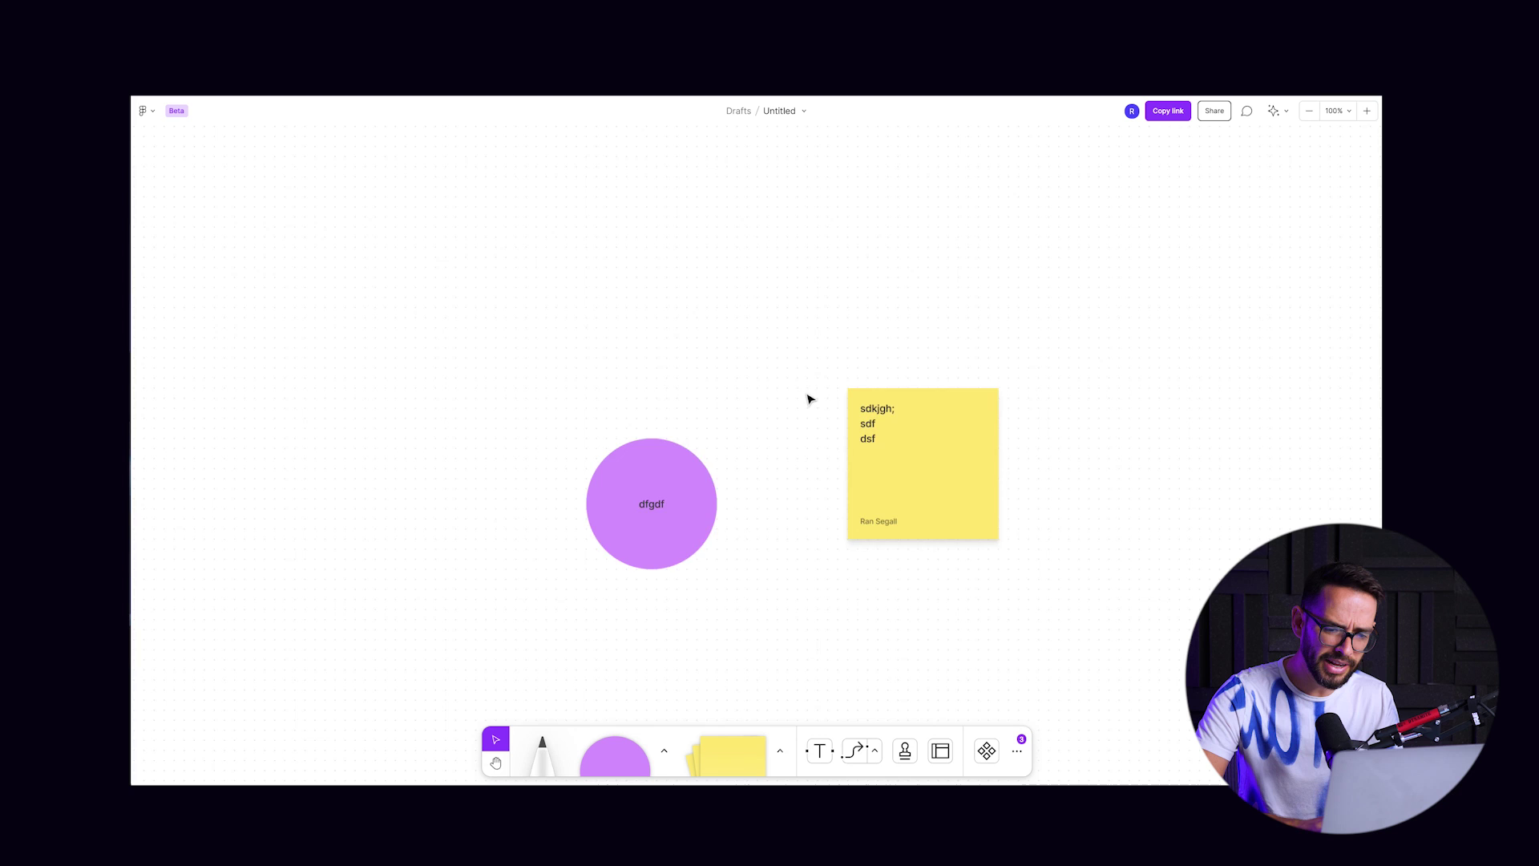
pyautogui.hscroll(3, 808, 399)
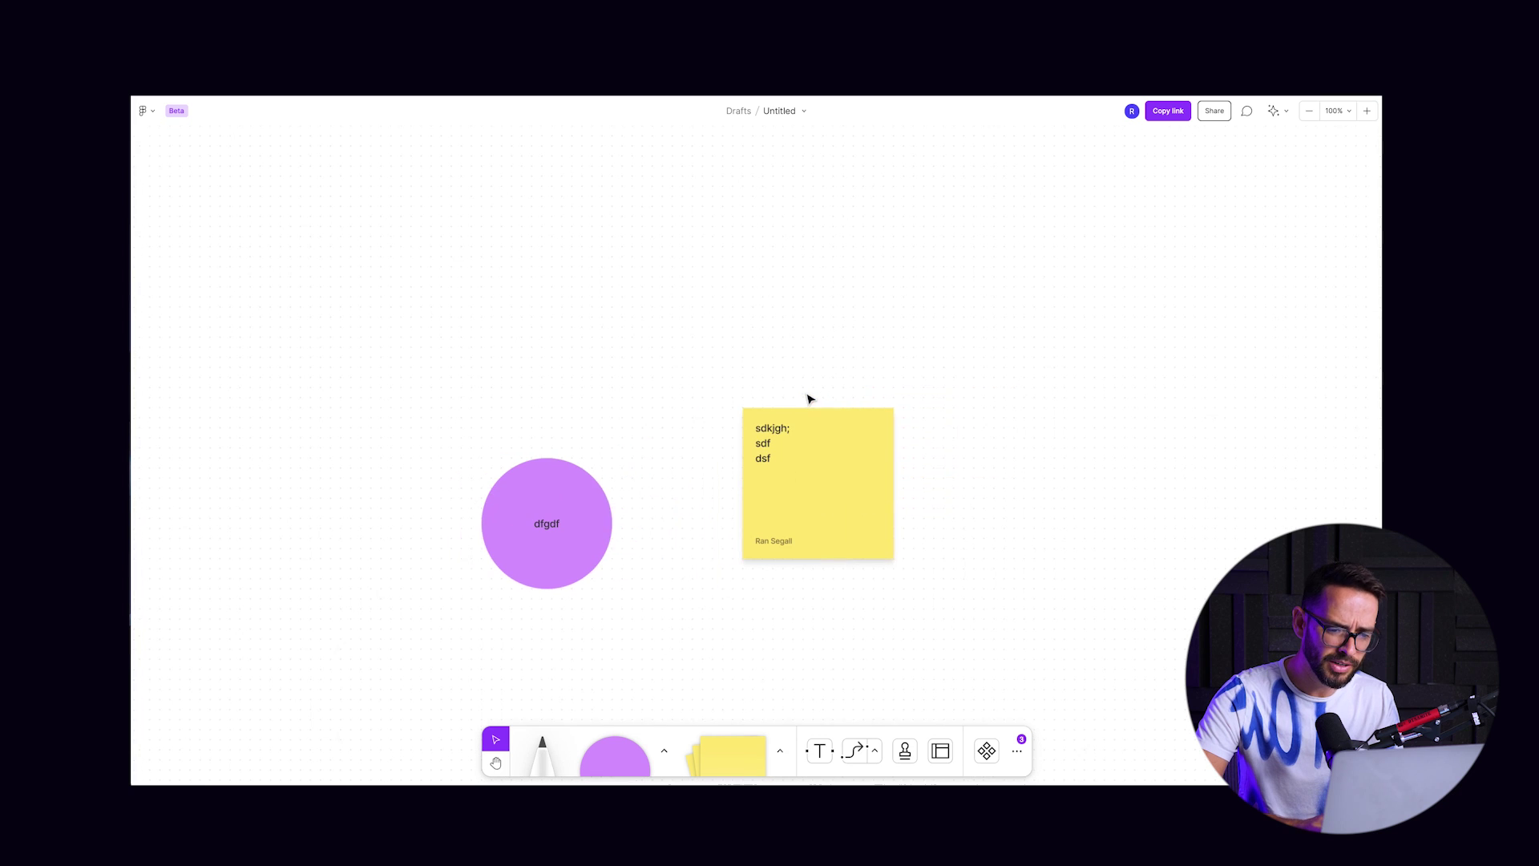
# Step: Draw an elbow connector from the sticky note's left side to the right side of the purple circle
pyautogui.click(862, 751)
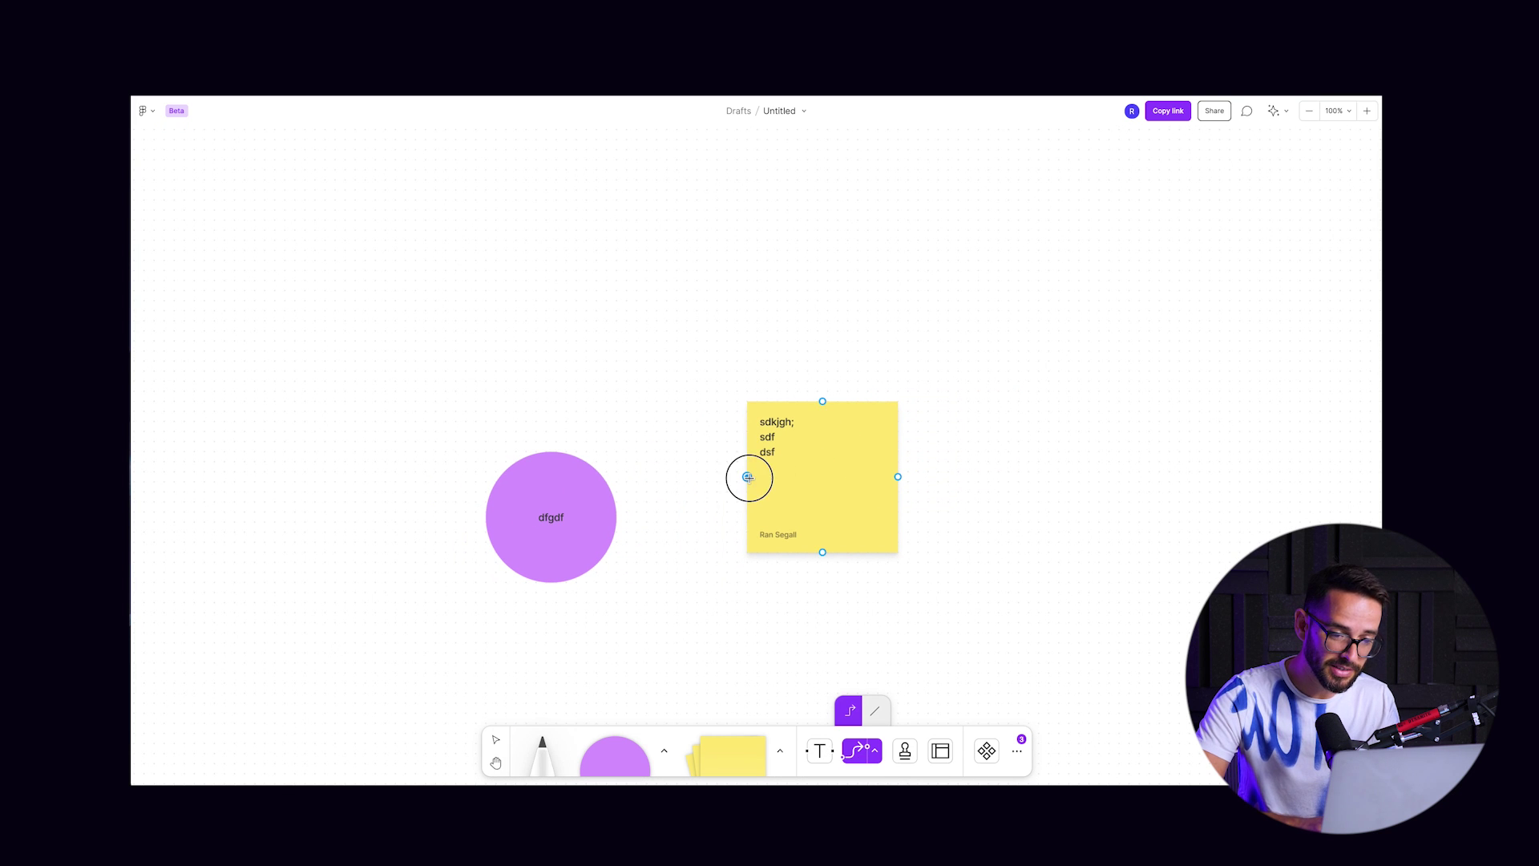
pyautogui.moveTo(748, 477); pyautogui.dragTo(616, 515)
pyautogui.click(616, 280)
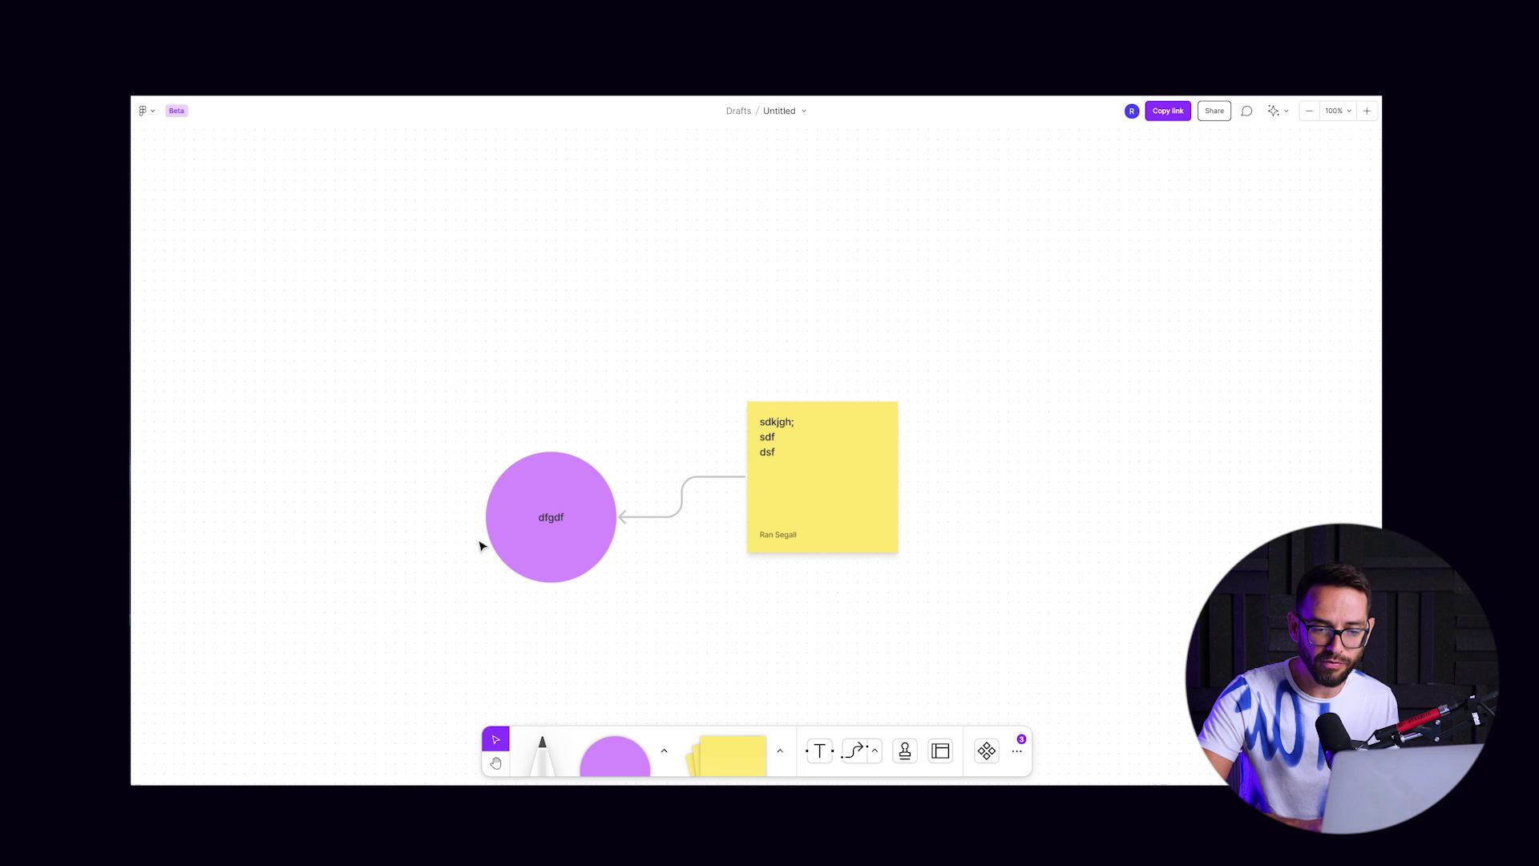
pyautogui.scroll(-3, 783, 373)
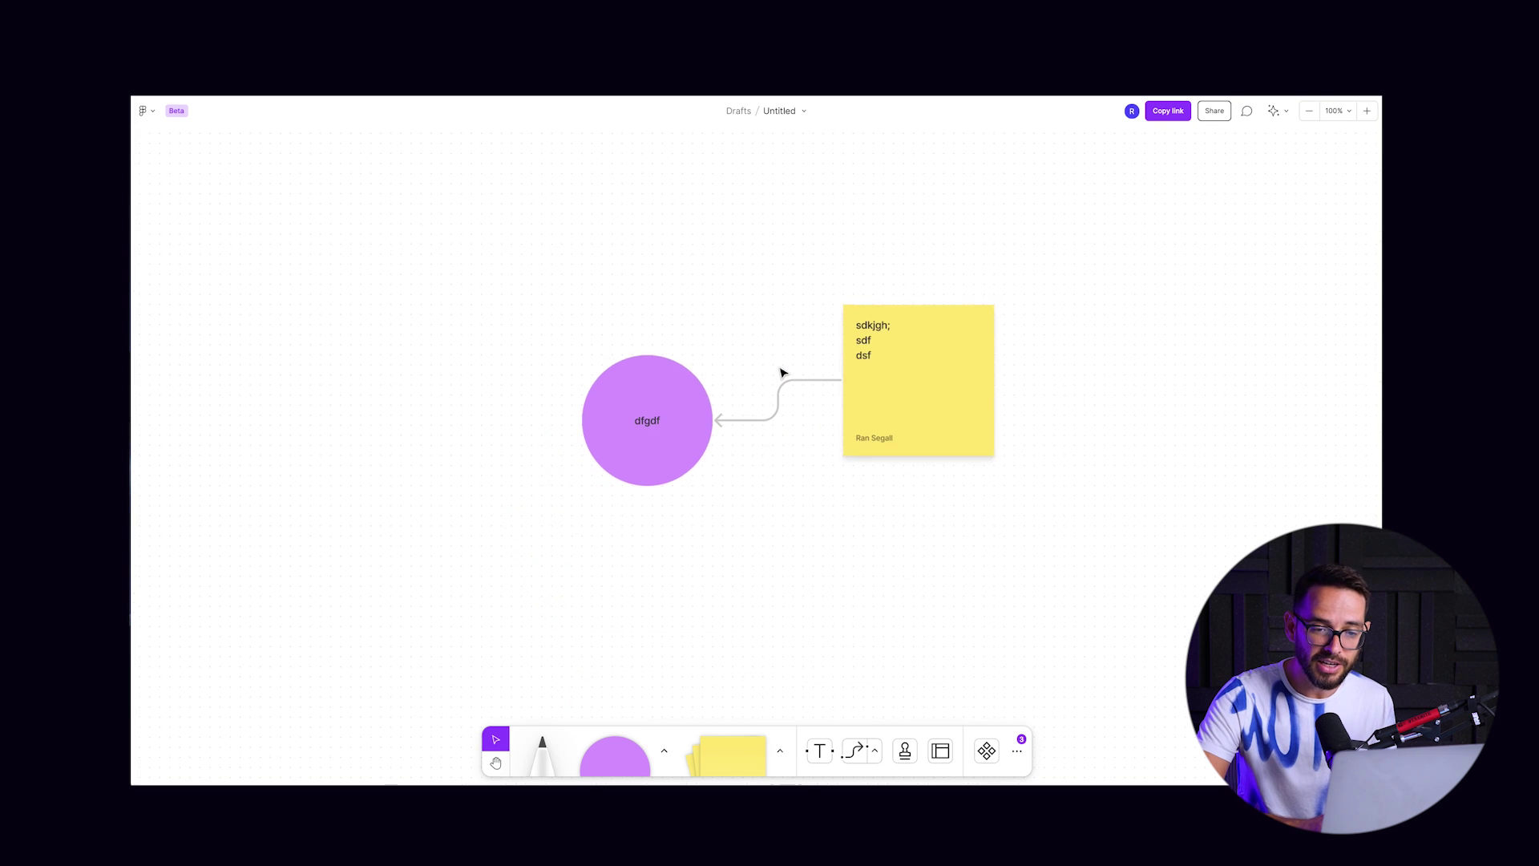
pyautogui.scroll(3, 784, 373)
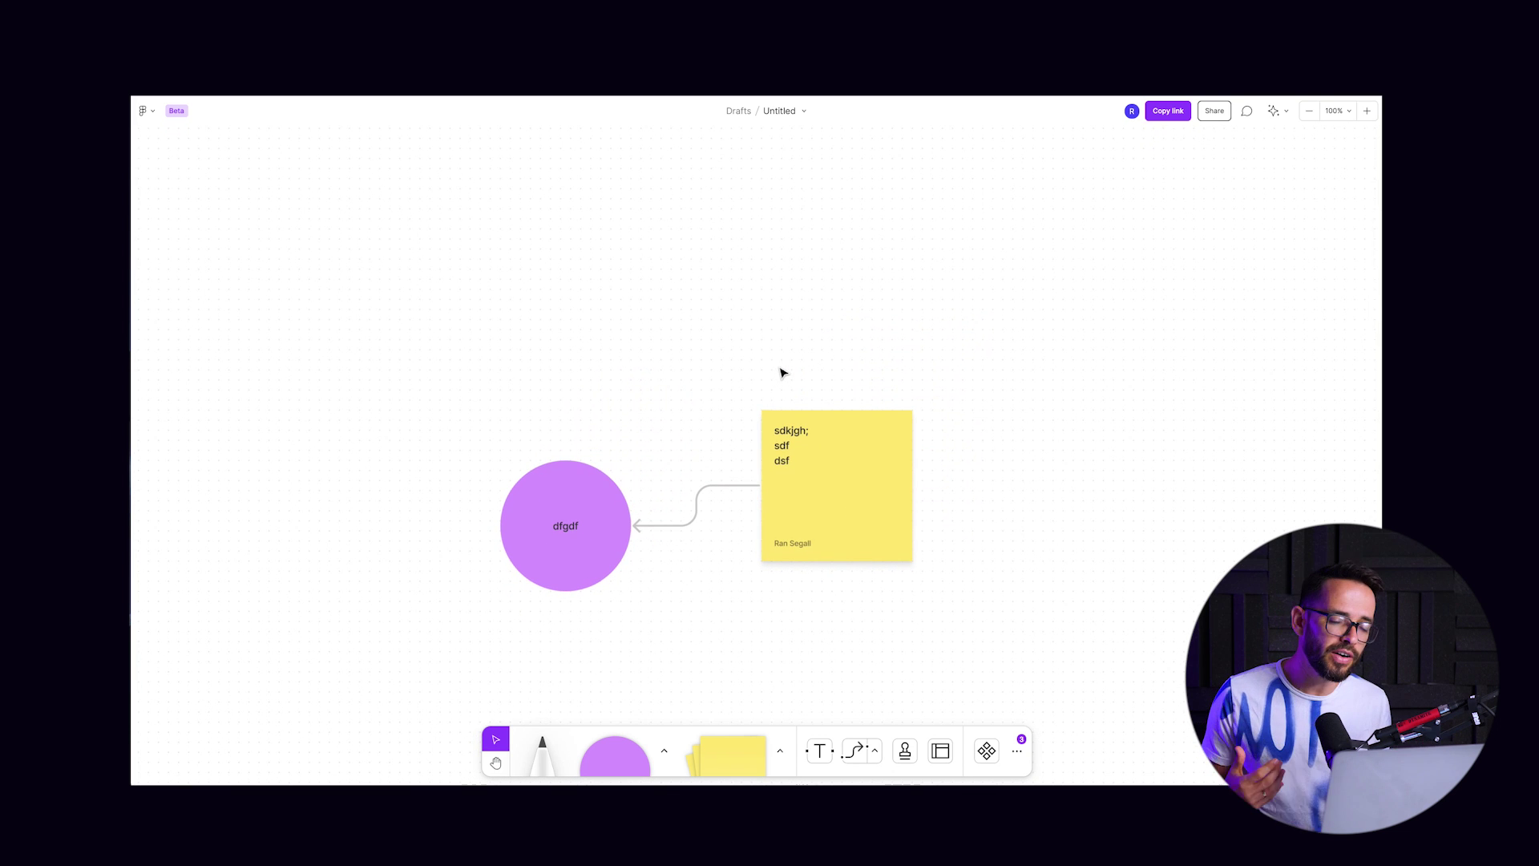
pyautogui.click(615, 493)
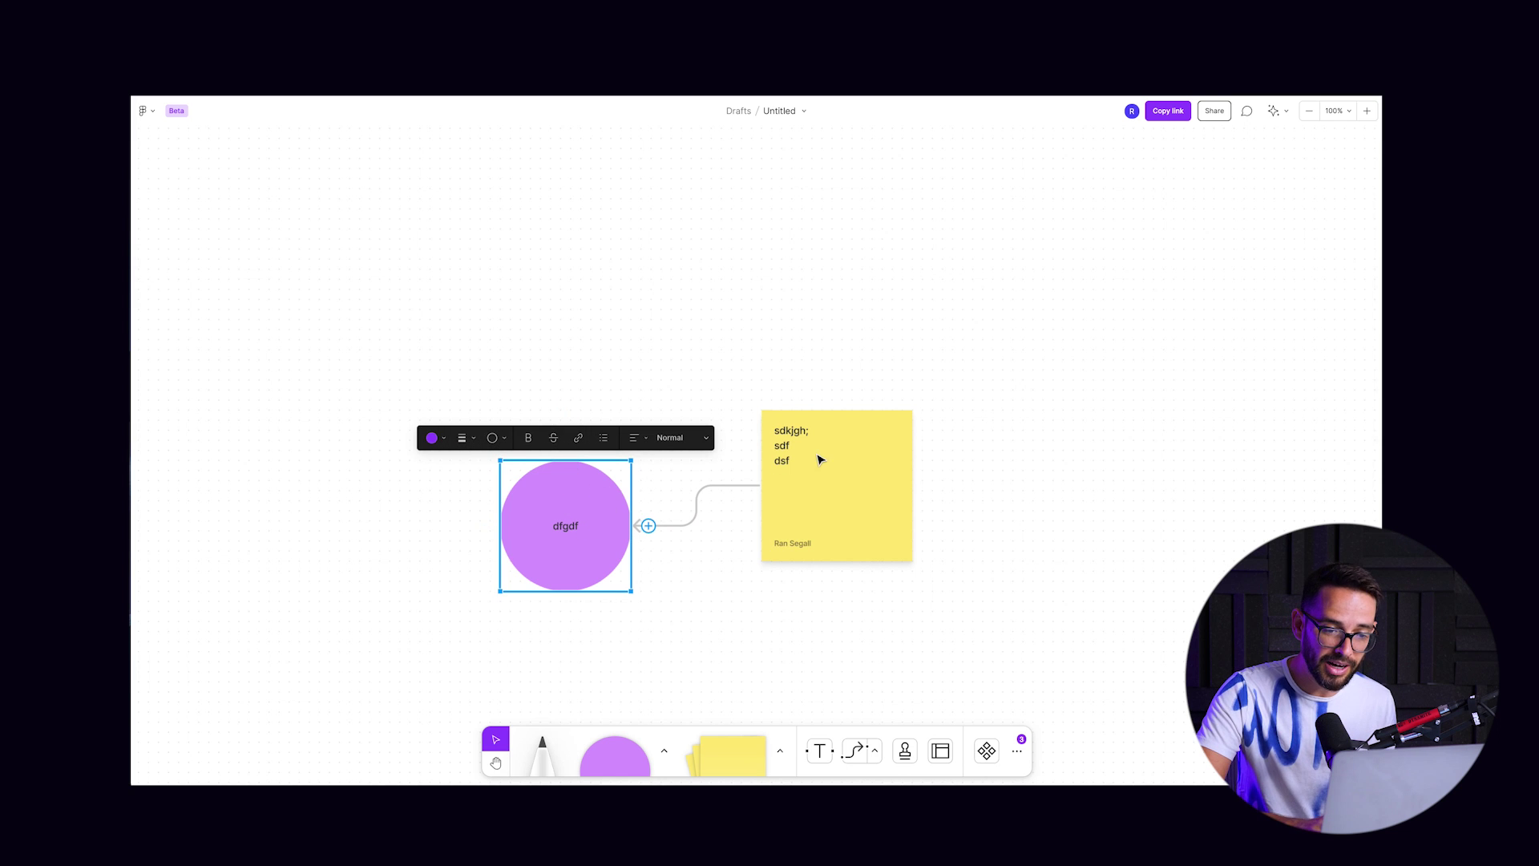
pyautogui.click(876, 485)
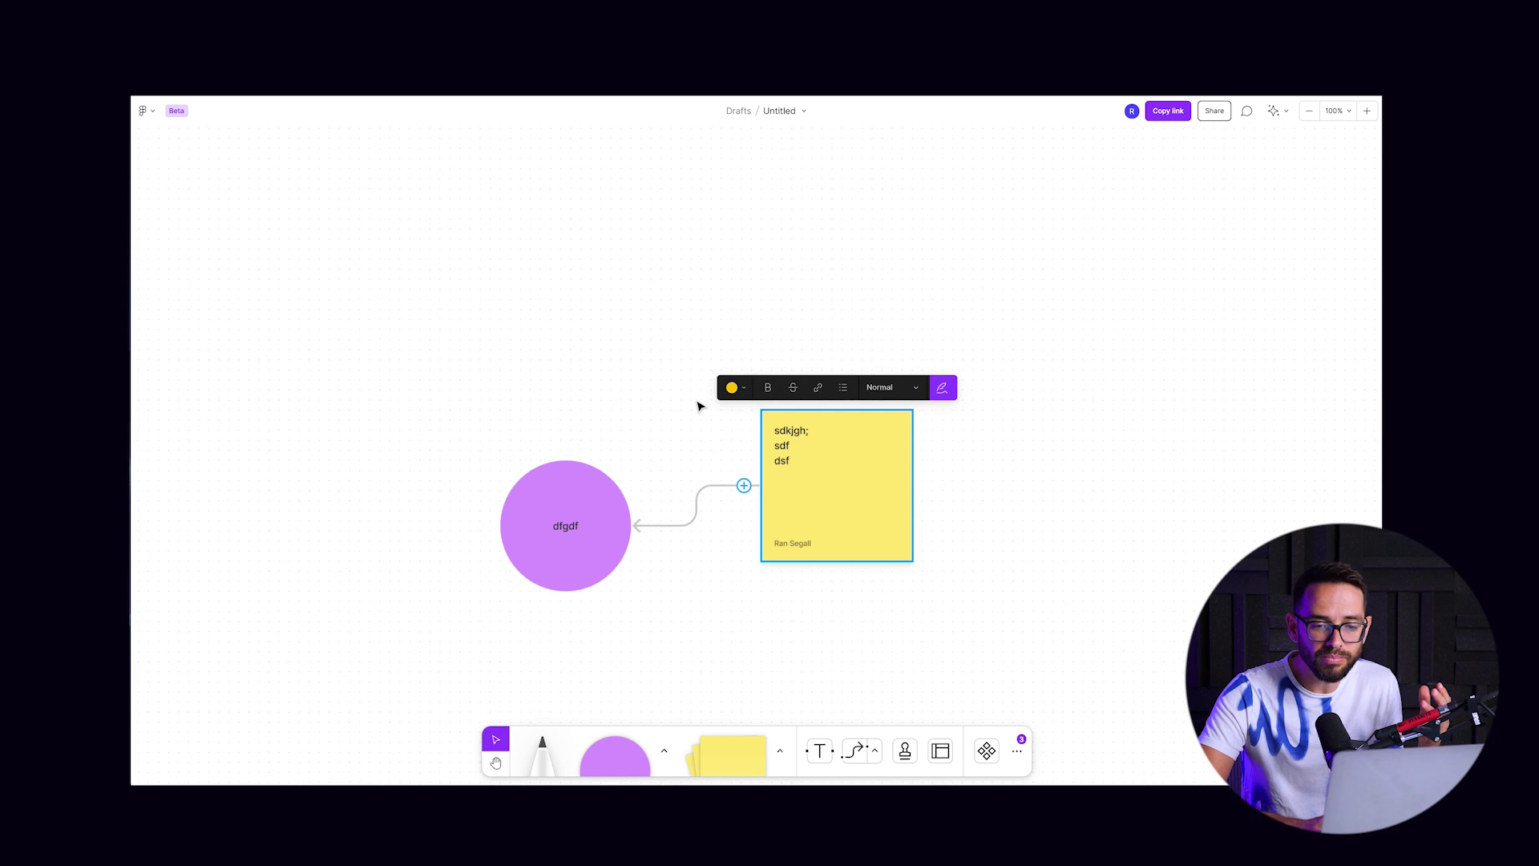
pyautogui.click(539, 390)
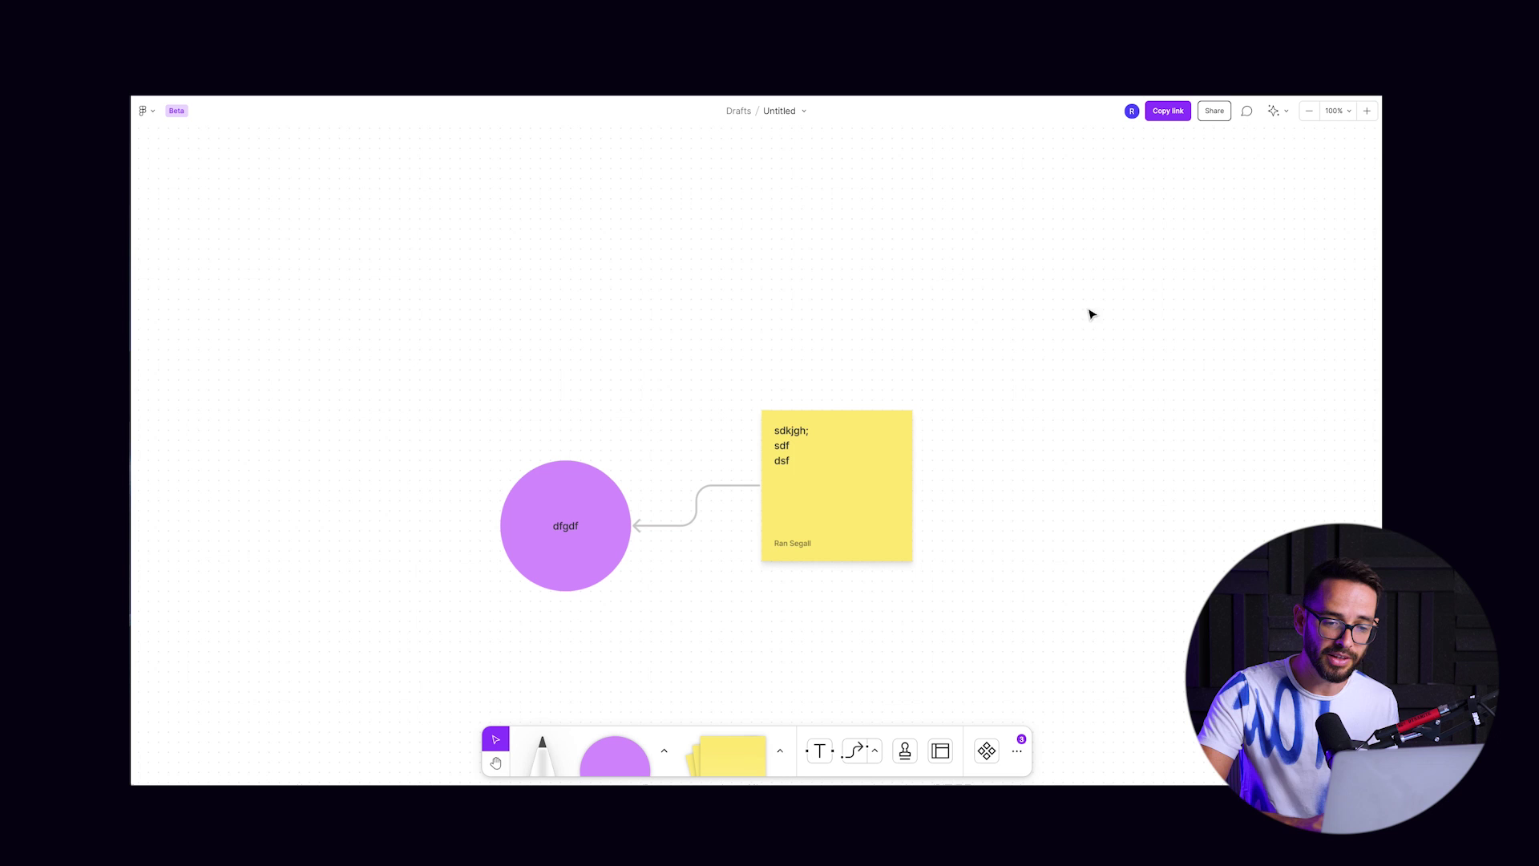
pyautogui.click(836, 451)
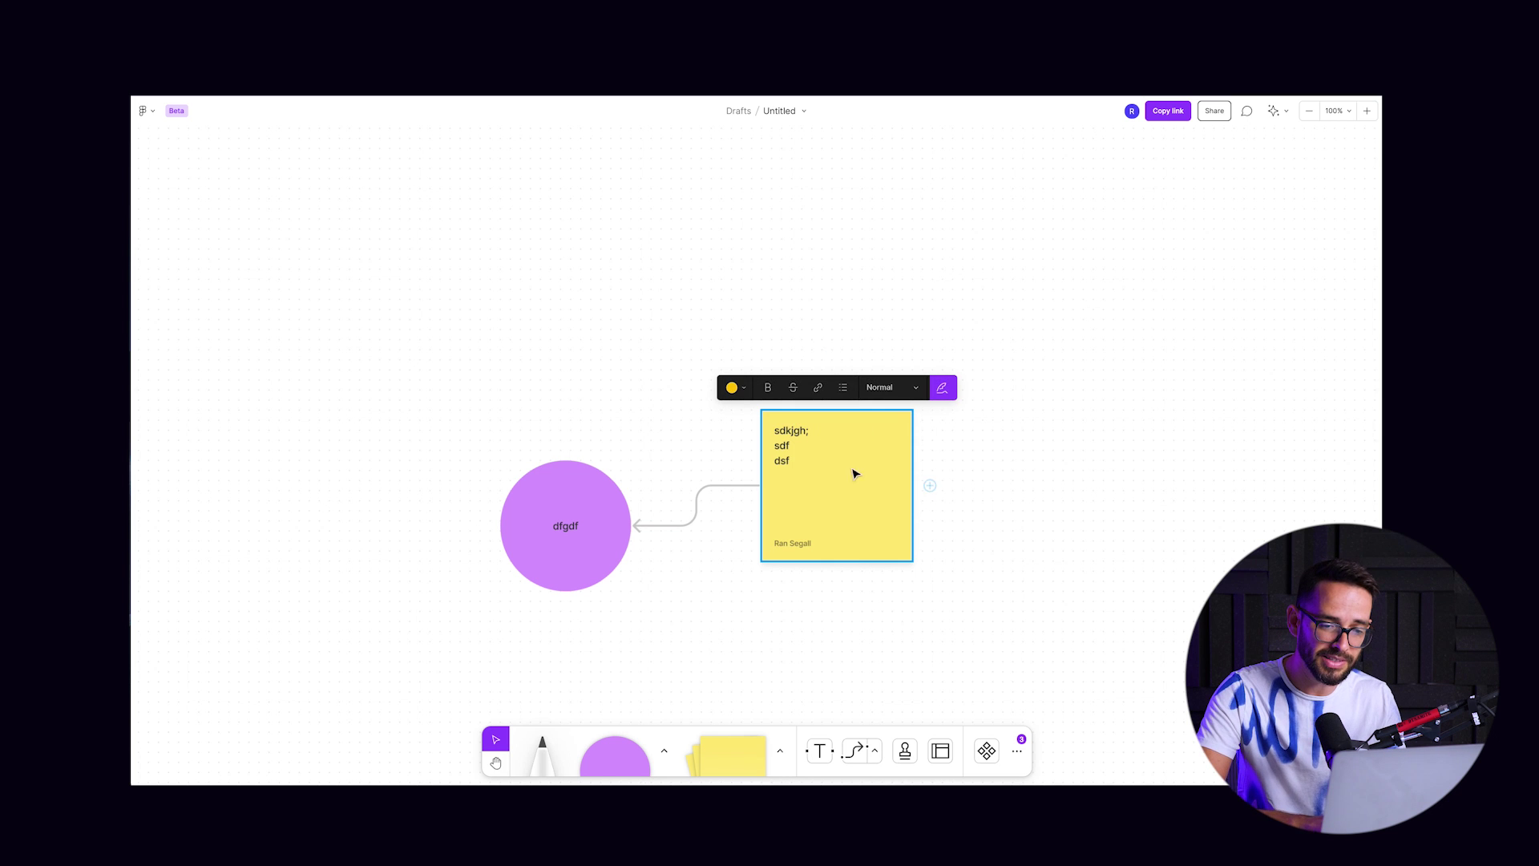
pyautogui.click(526, 412)
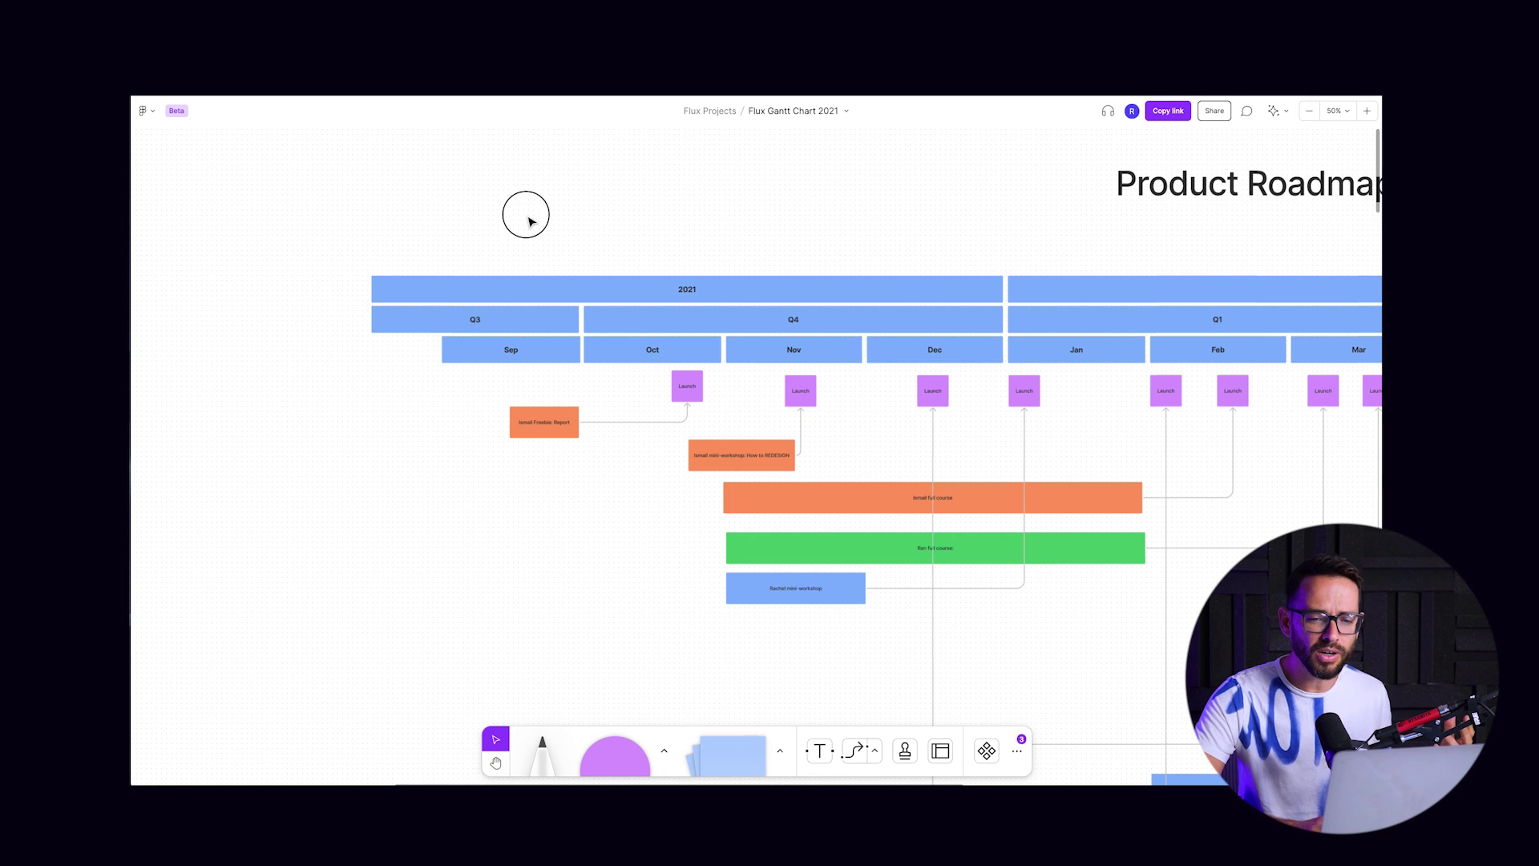
# Step: Examine the Product Roadmap's year, quarter and month header bars and how the project blocks are laid out beneath them
pyautogui.hscroll(3, 528, 220)
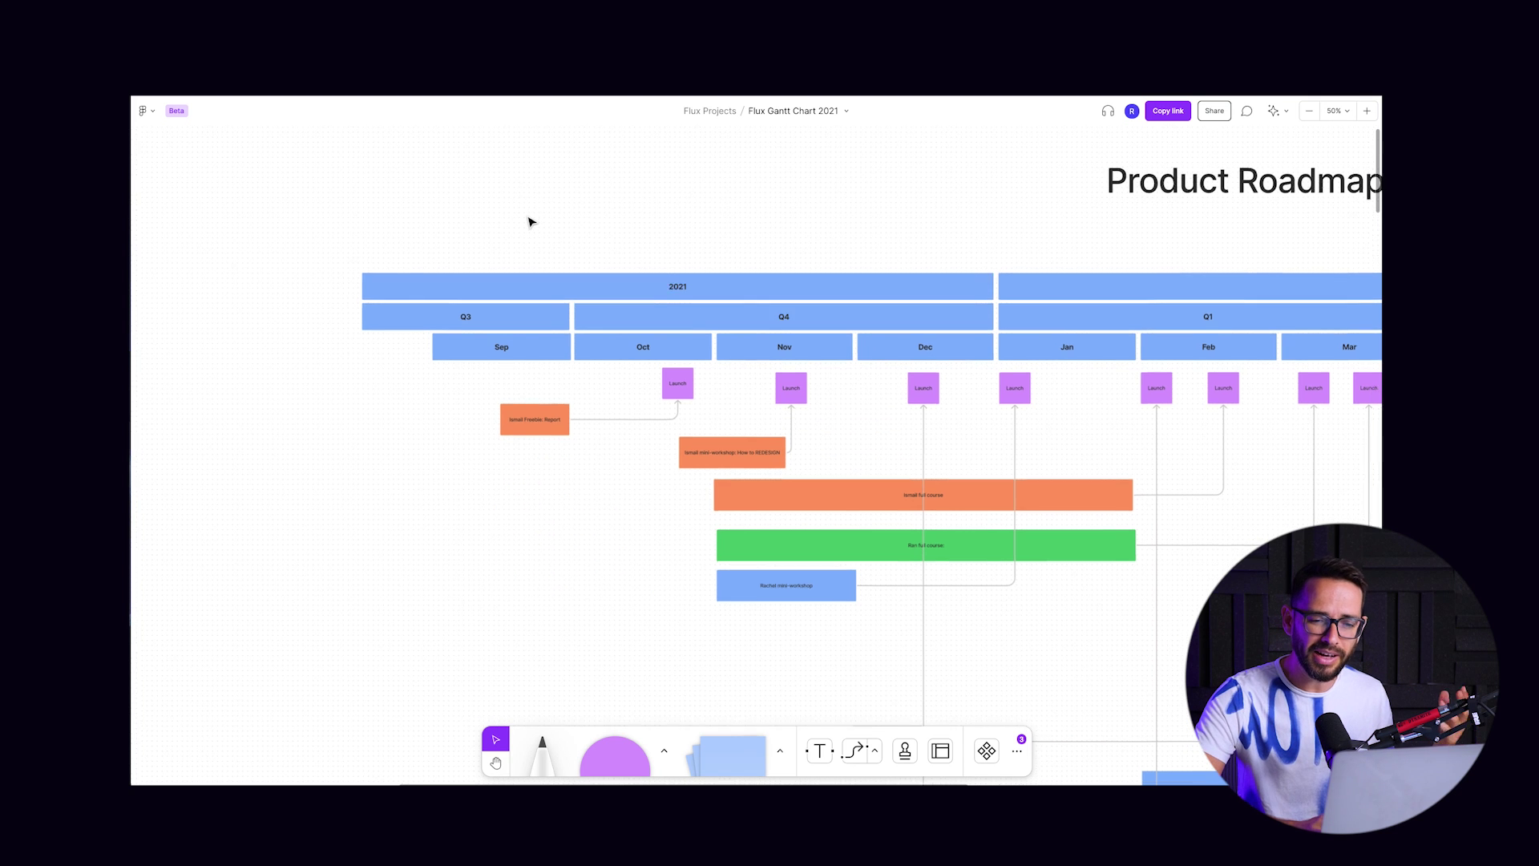
pyautogui.hscroll(3, 528, 219)
pyautogui.scroll(2, 527, 220)
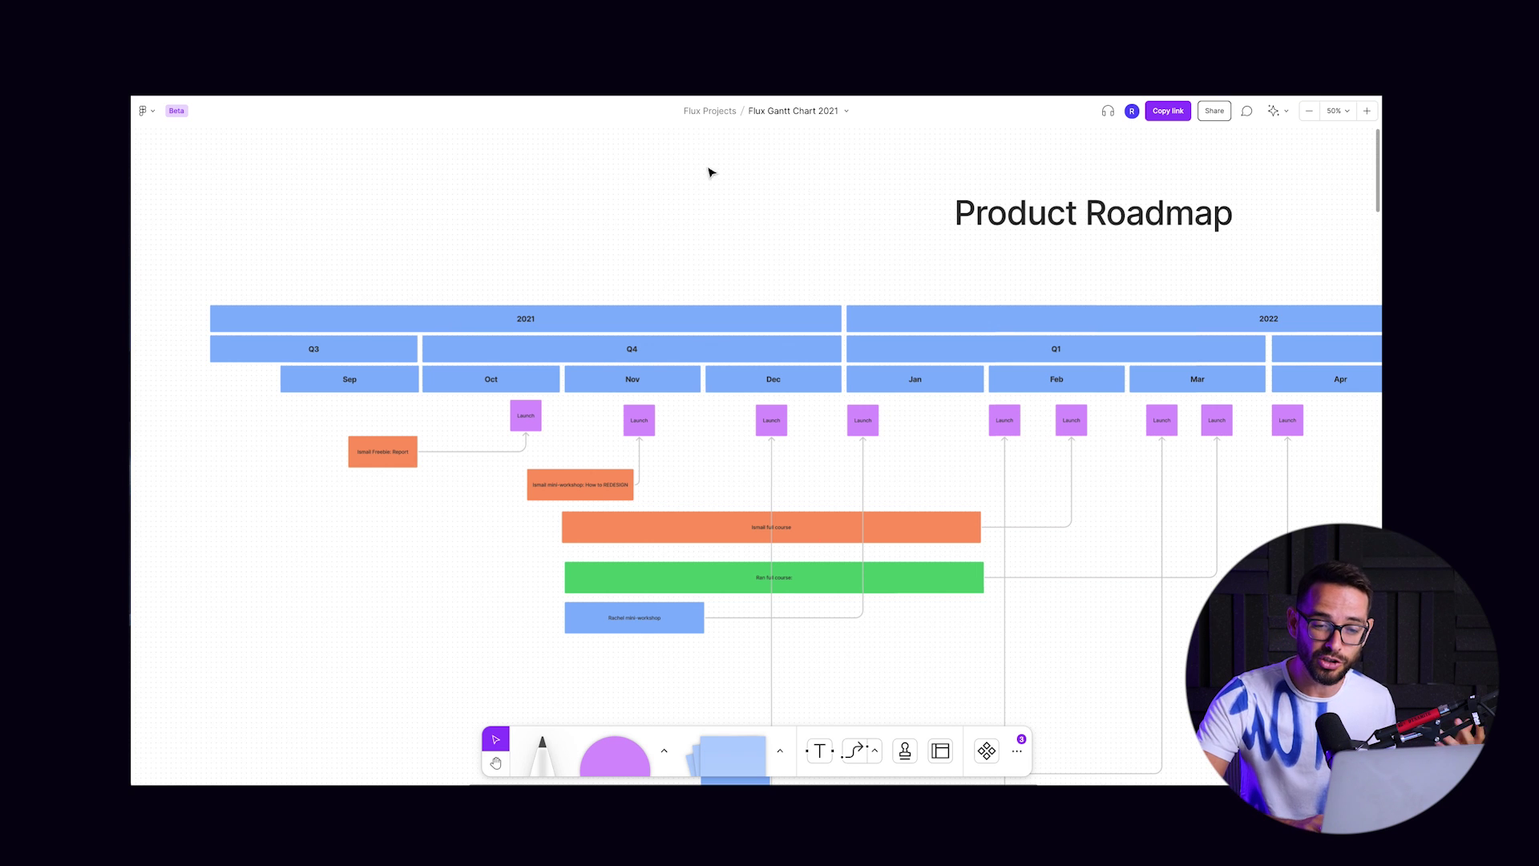
pyautogui.hscroll(-3, 857, 206)
pyautogui.hscroll(5, 856, 206)
pyautogui.scroll(-2, 857, 206)
pyautogui.hscroll(-2, 860, 211)
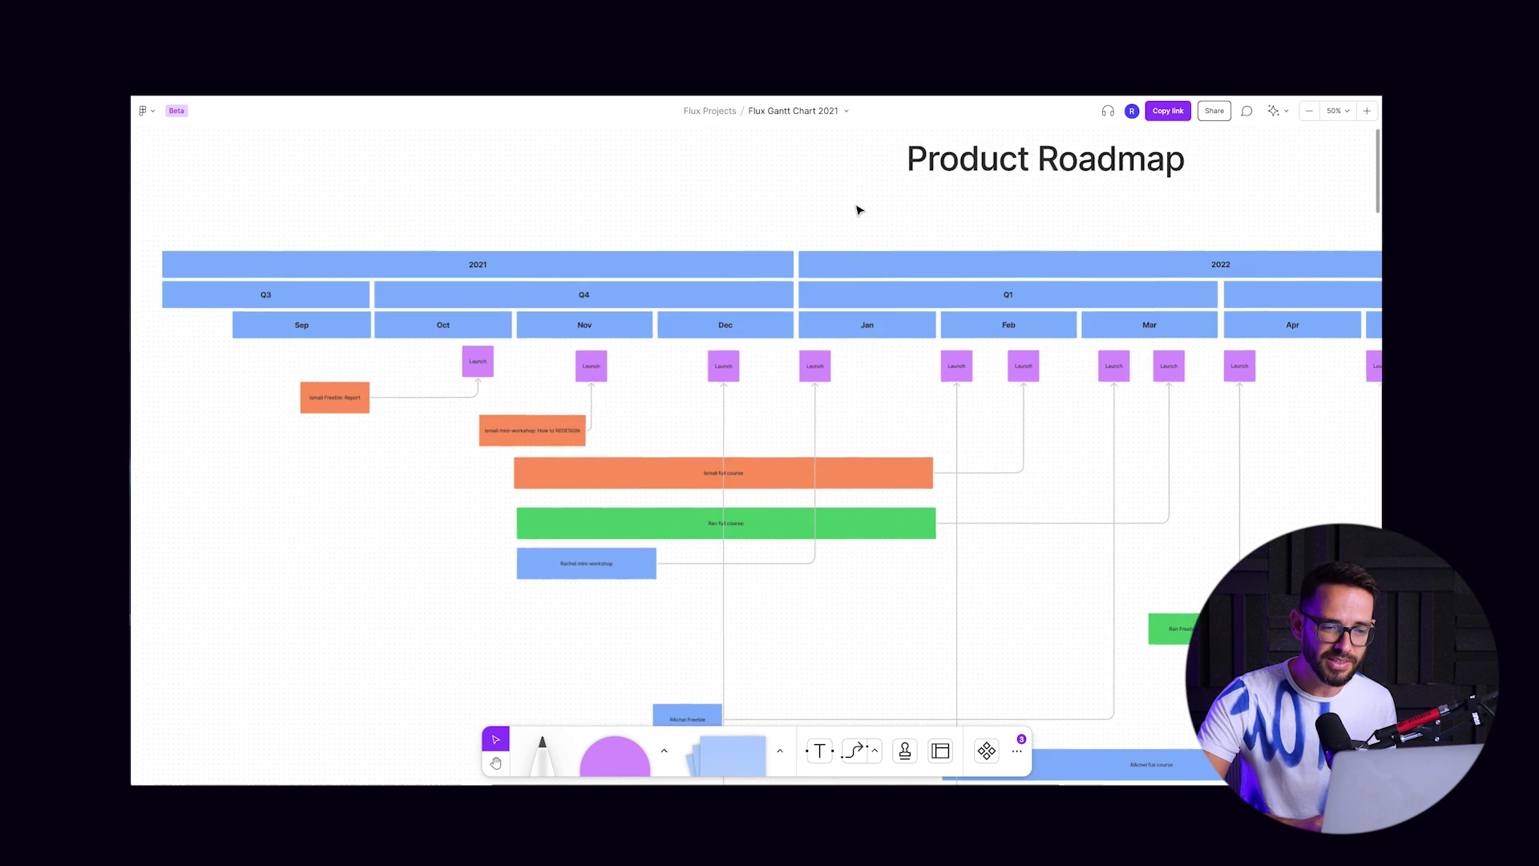
pyautogui.hscroll(-3, 860, 210)
pyautogui.click(678, 309)
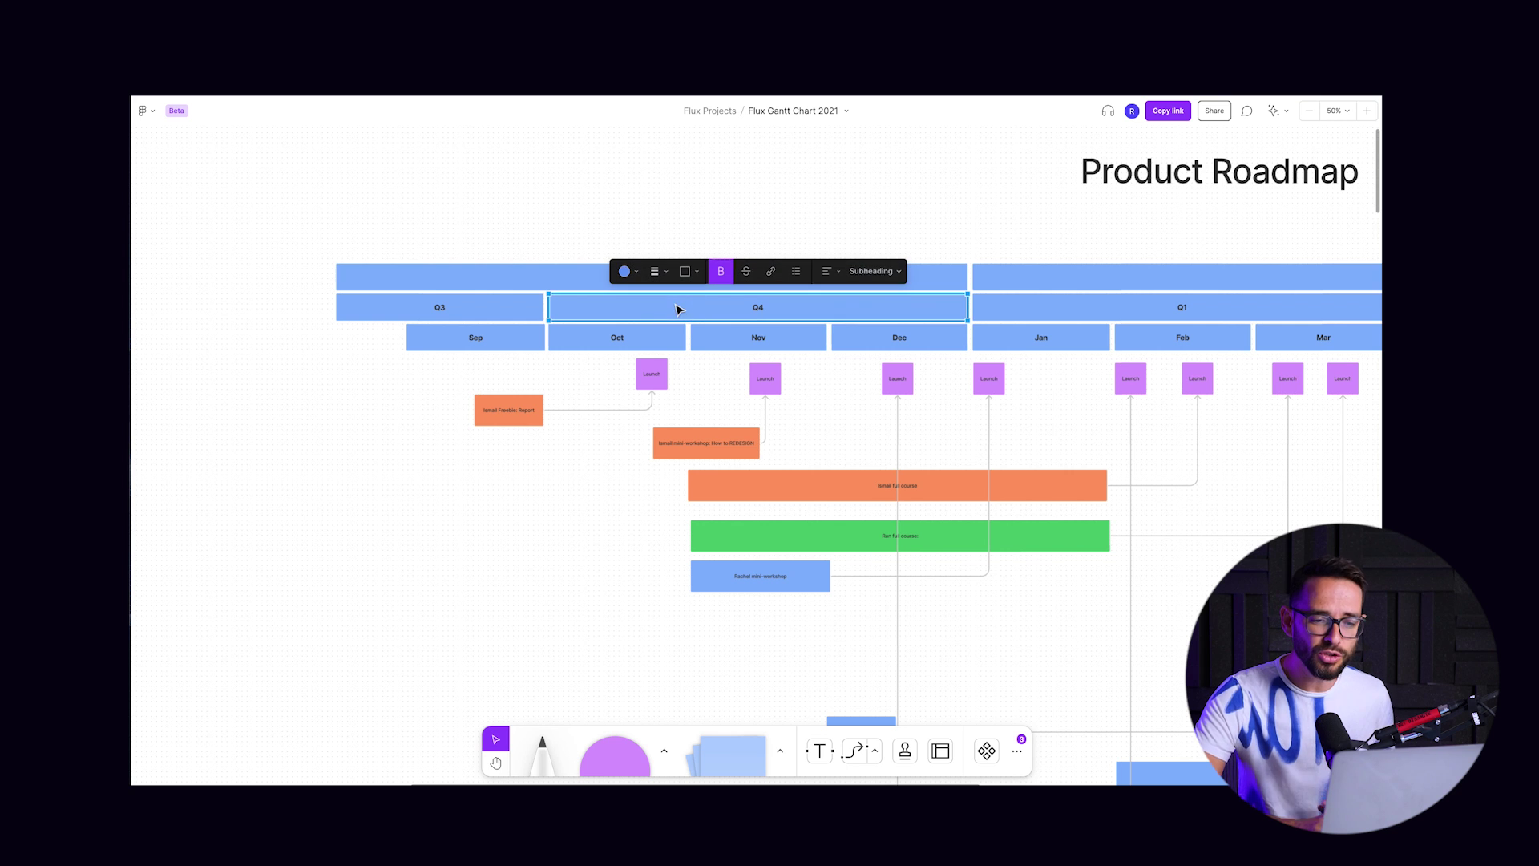
pyautogui.click(582, 191)
pyautogui.scroll(2, 583, 195)
pyautogui.hscroll(-1, 583, 195)
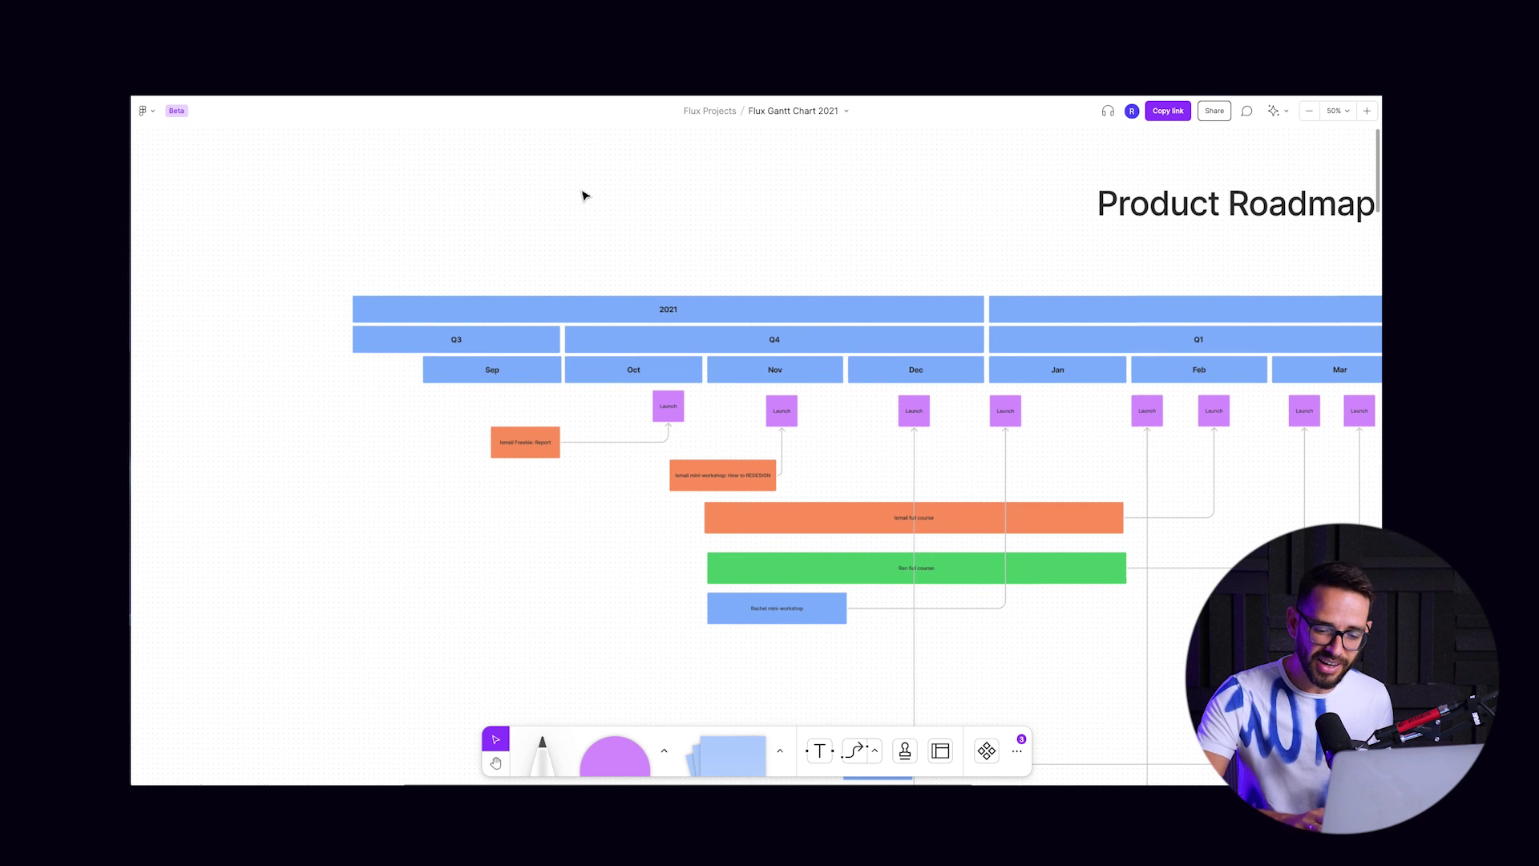
# Step: Look closely at the September to December projects and the connectors linking them to their Launch markers
pyautogui.scroll(5, 583, 195)
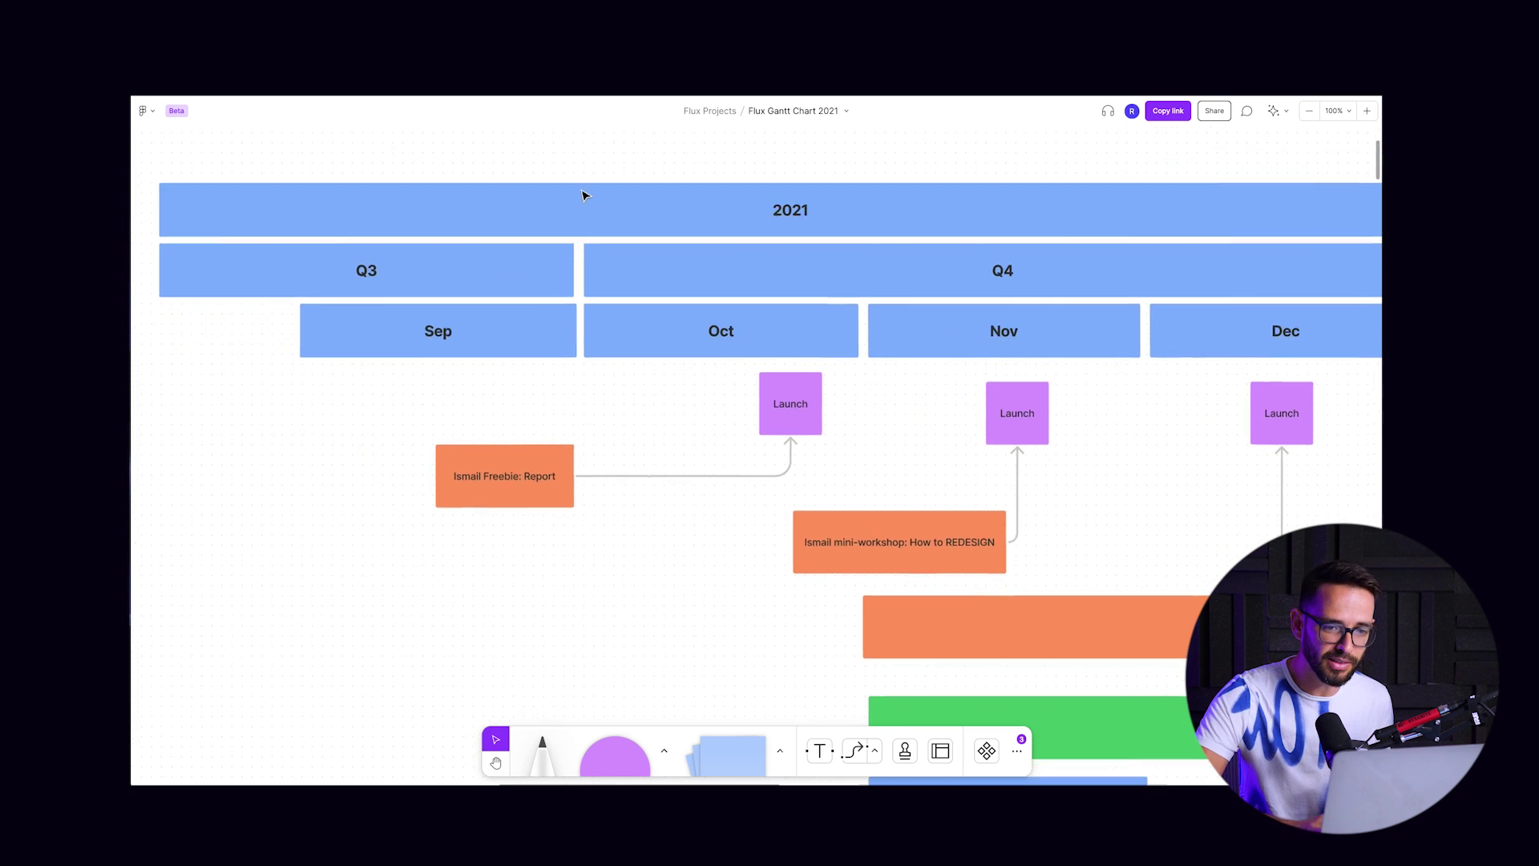
pyautogui.hscroll(8, 583, 195)
pyautogui.hscroll(-12, 583, 195)
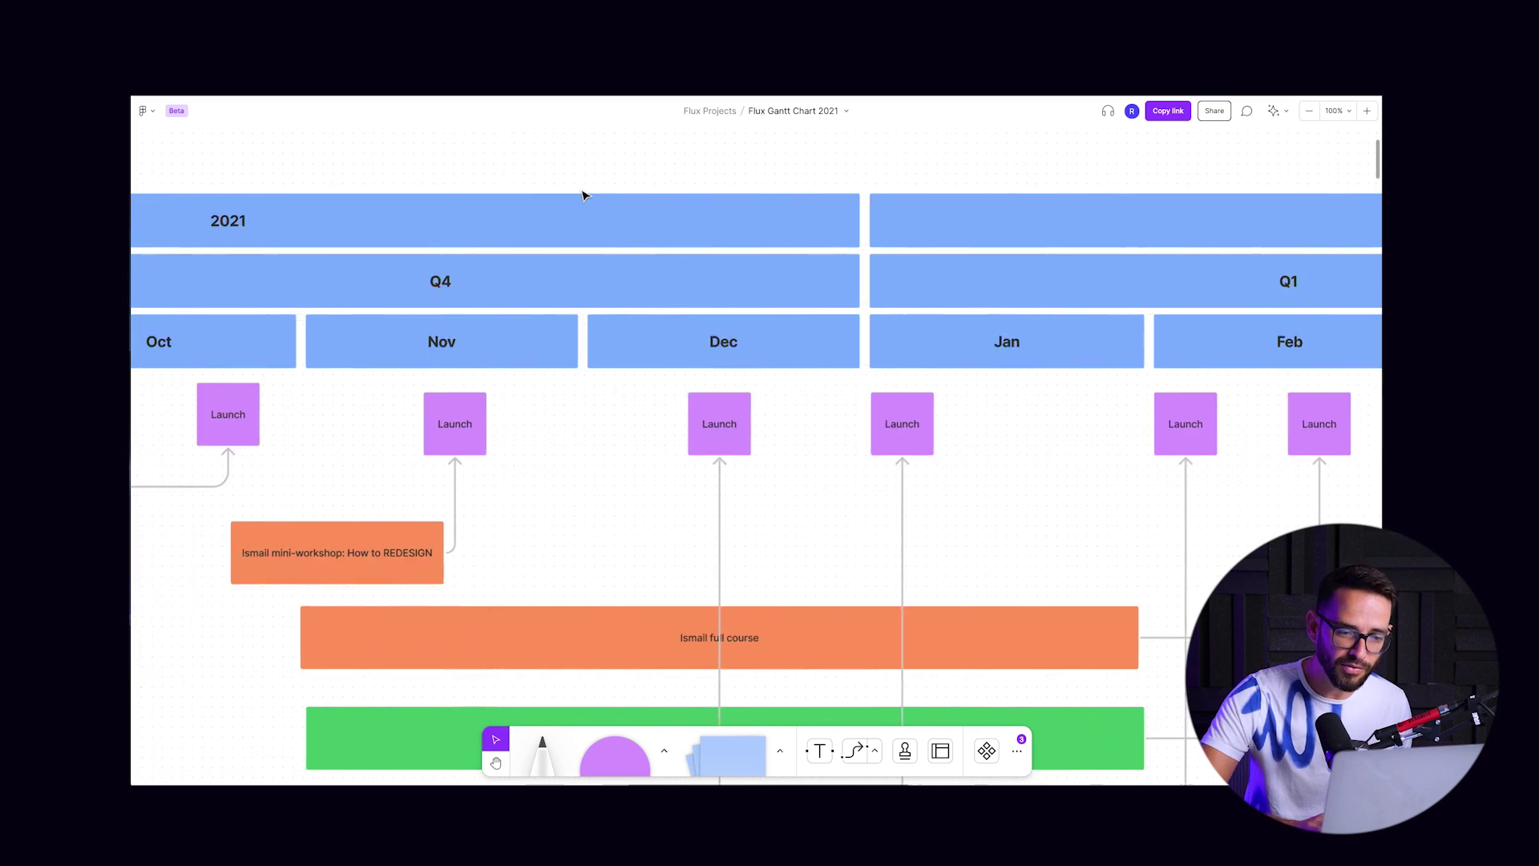
pyautogui.scroll(-3, 583, 194)
pyautogui.hscroll(-5, 583, 195)
pyautogui.scroll(1, 583, 195)
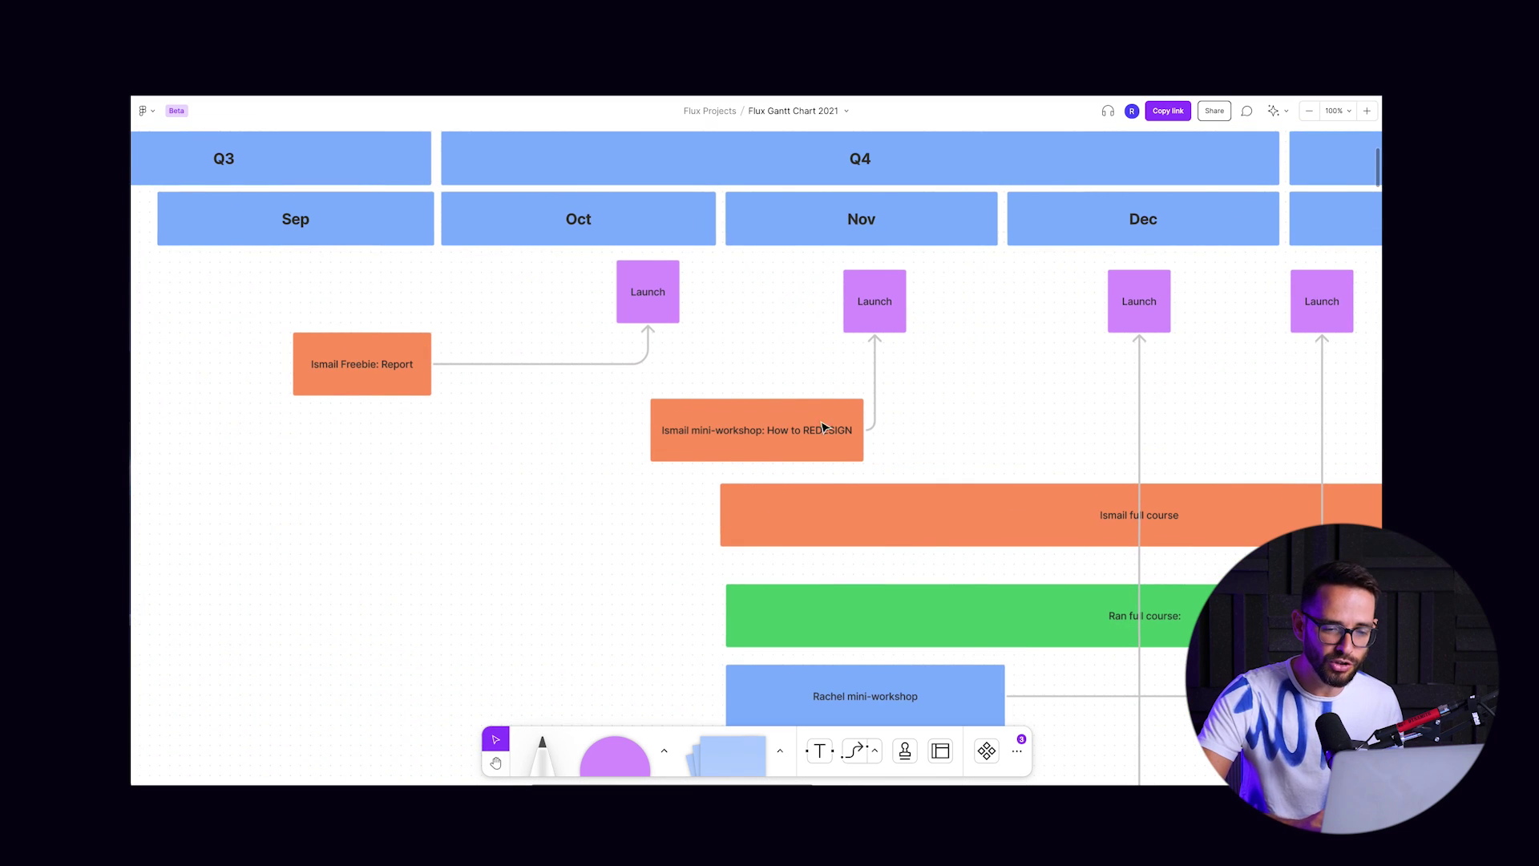
pyautogui.scroll(-5, 803, 519)
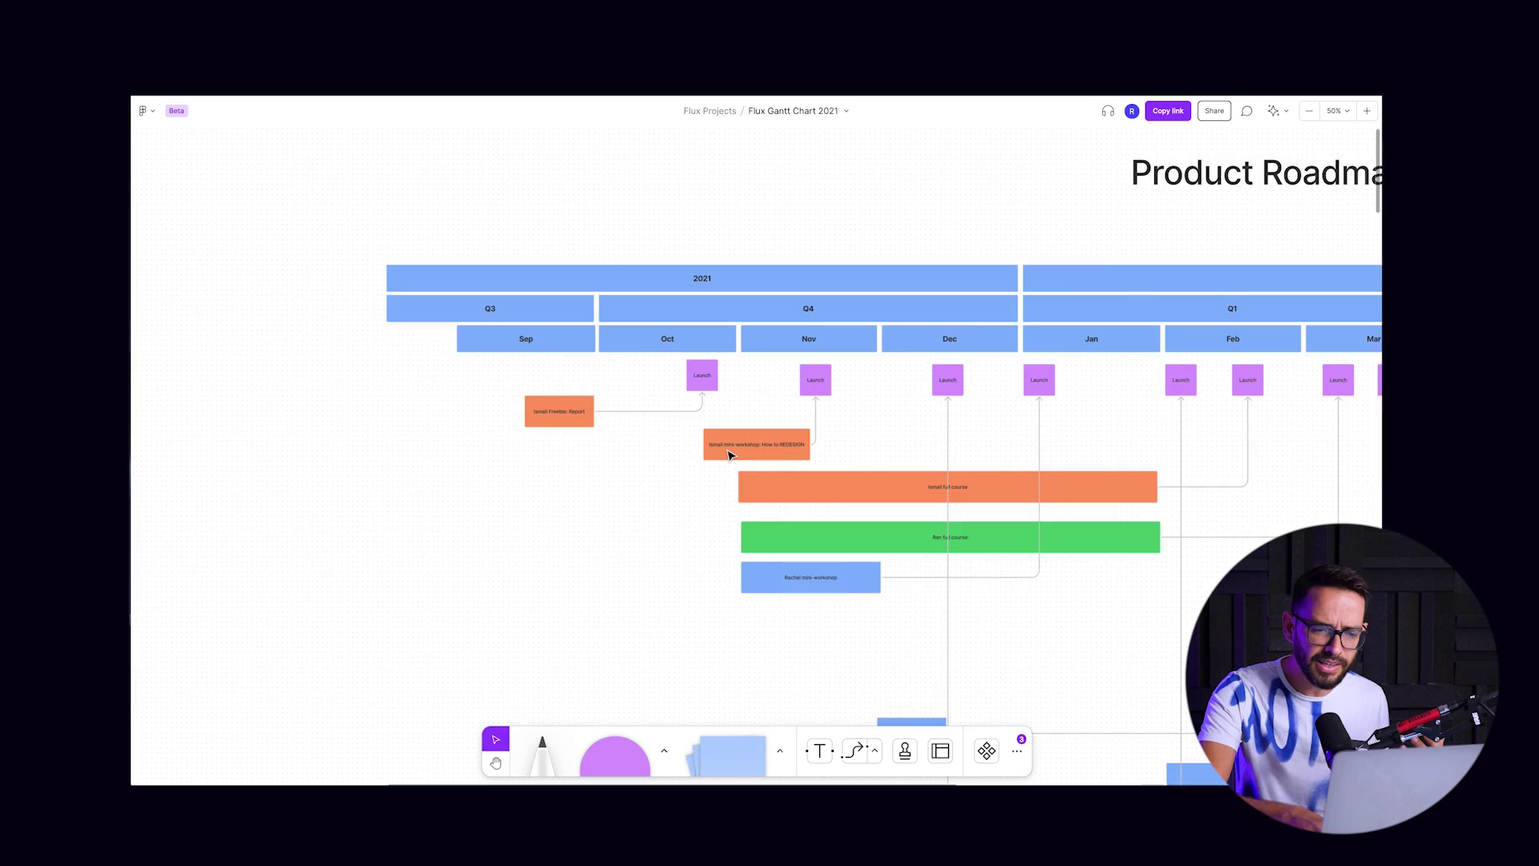
# Step: Move the orange "mini-workshop: How to REDESIGN" block slightly earlier, so it straddles October and November above the orange full course bar
pyautogui.scroll(5, 727, 445)
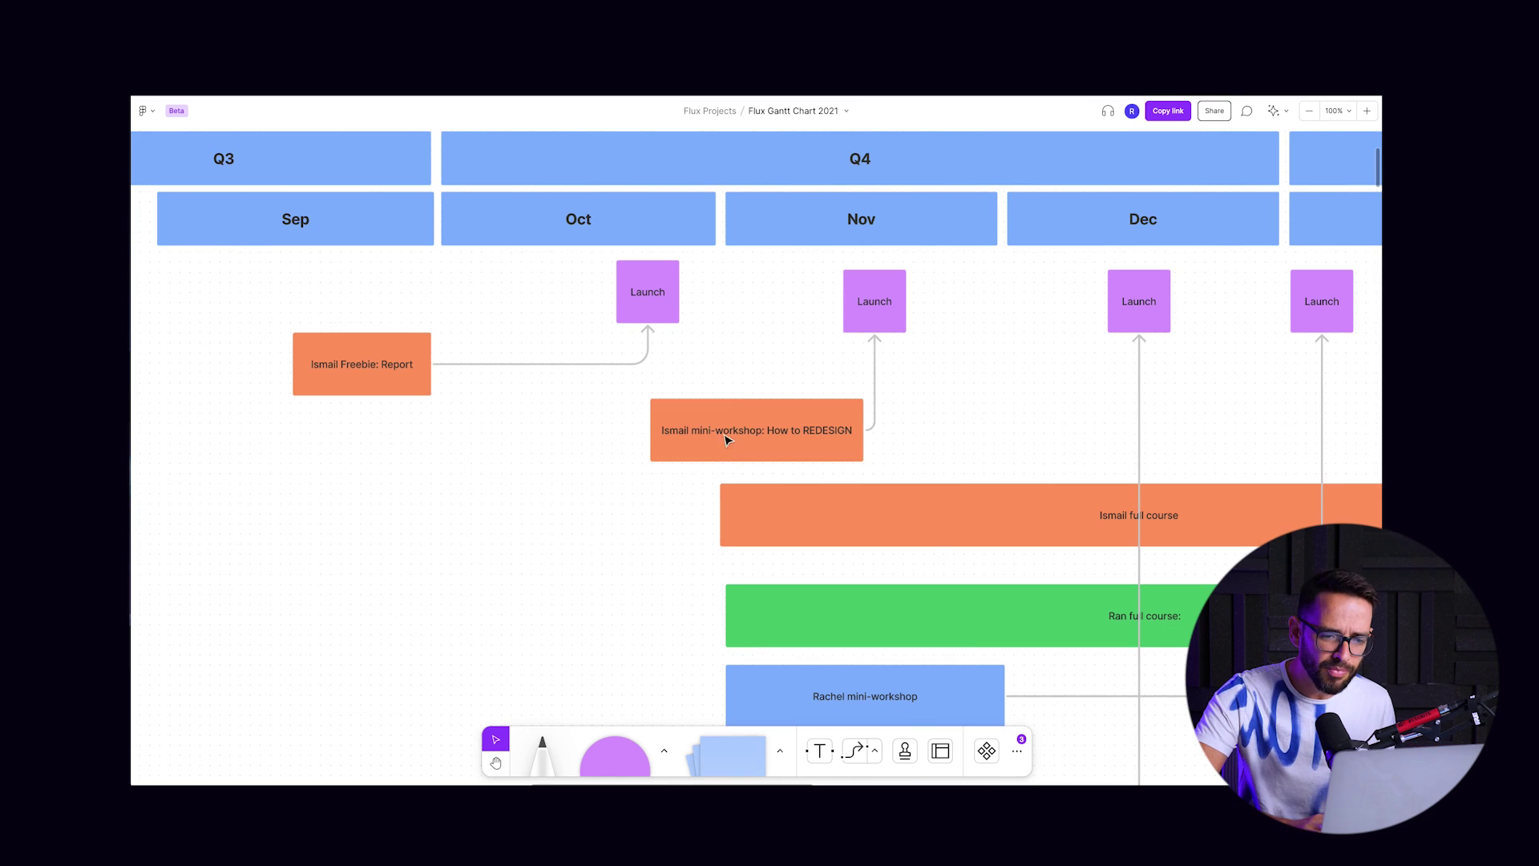
pyautogui.moveTo(746, 417); pyautogui.dragTo(616, 411)
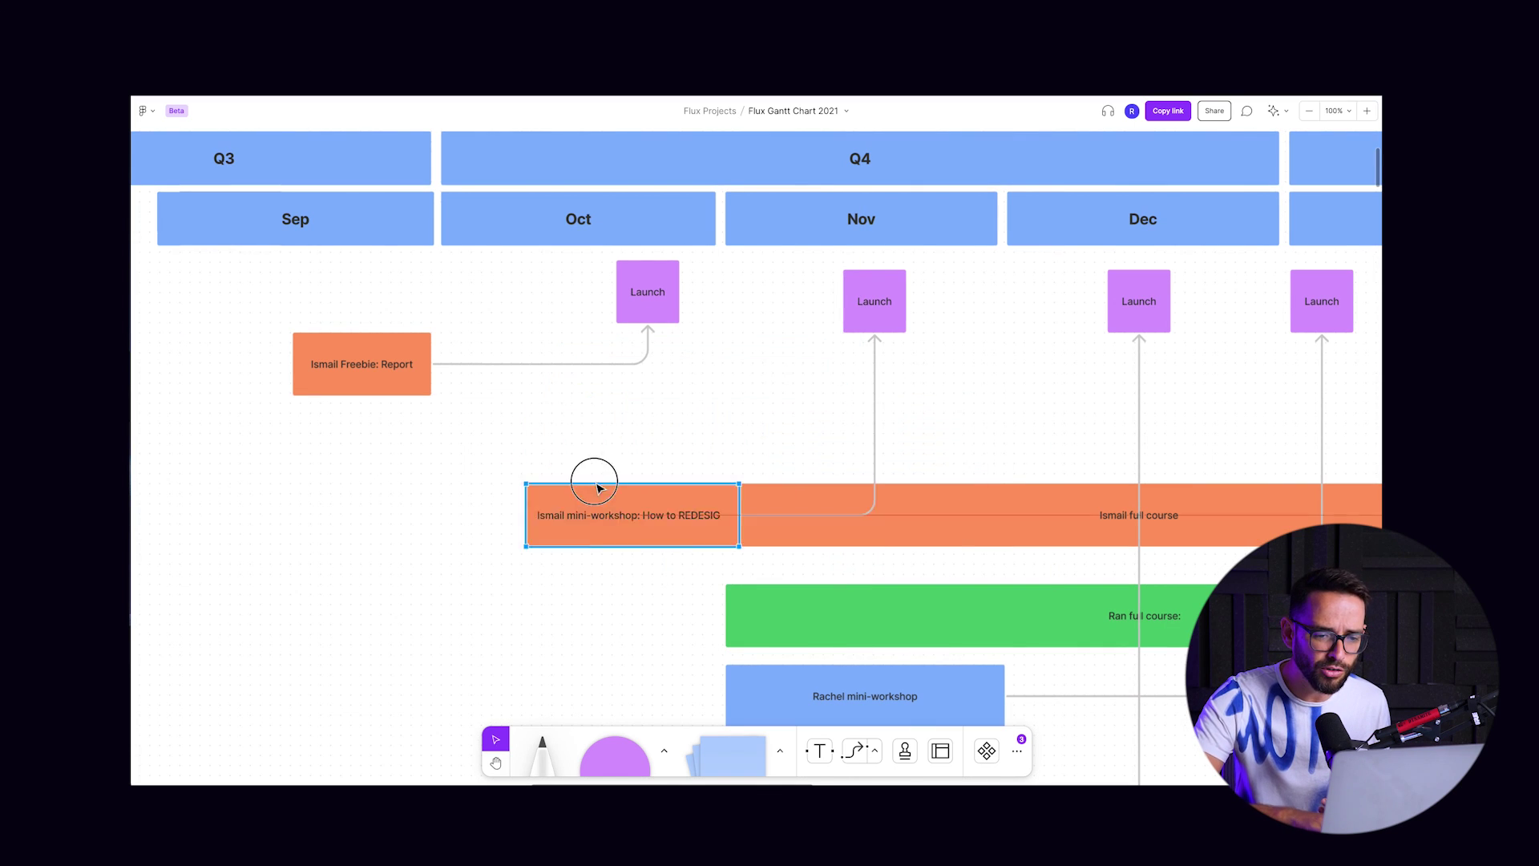
pyautogui.moveTo(622, 484); pyautogui.dragTo(759, 389)
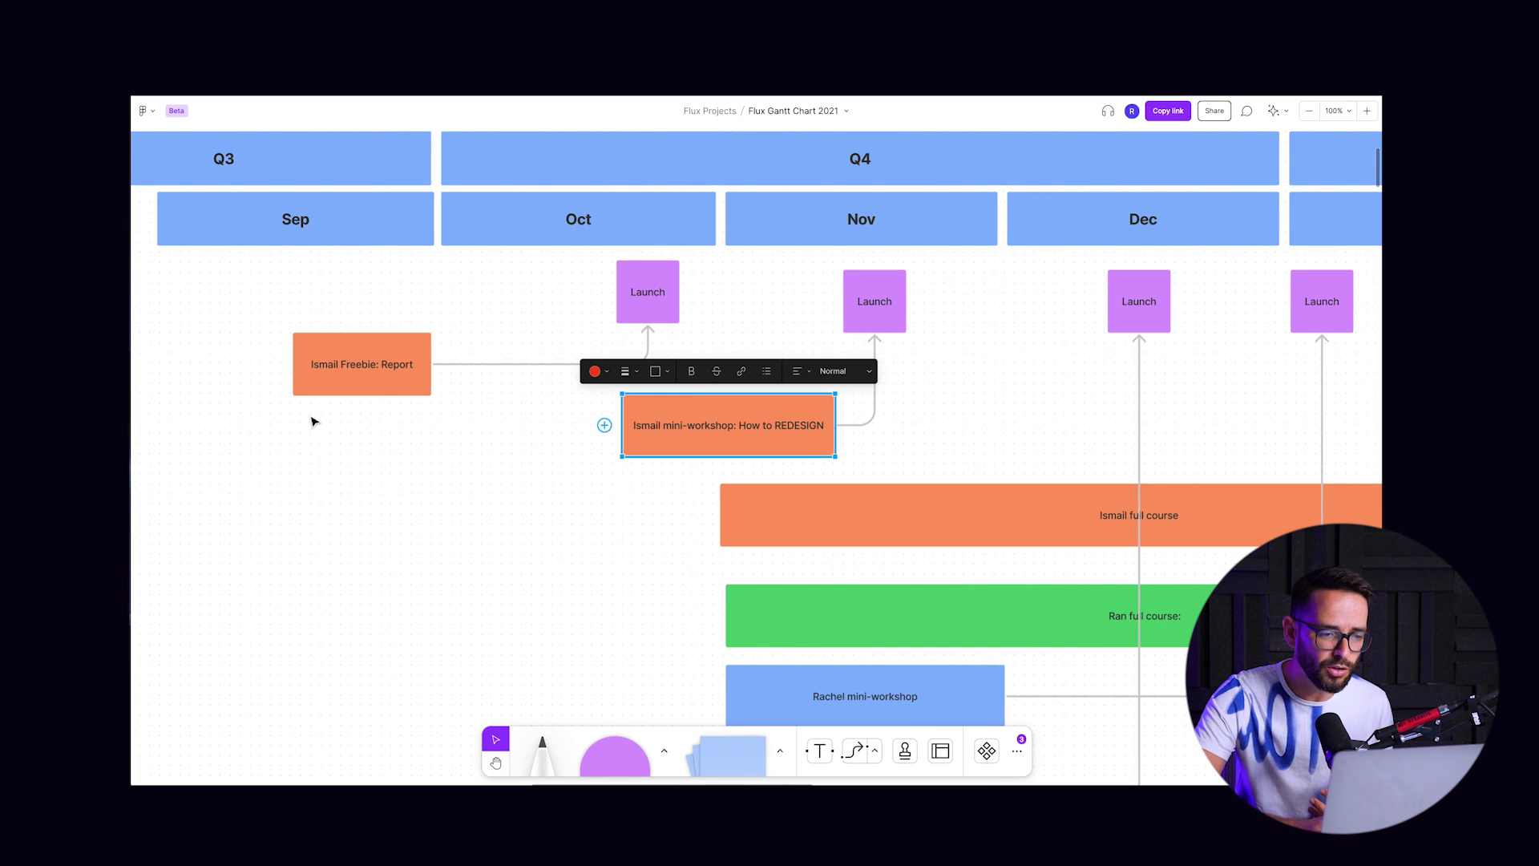
# Step: Nudge the orange "Freebie: Report" block slightly later, across the end of September, and deselect it
pyautogui.moveTo(368, 392)
pyautogui.mouseDown()
pyautogui.moveTo(392, 392)
pyautogui.moveTo(354, 409)
pyautogui.moveTo(372, 394)
pyautogui.mouseUp()
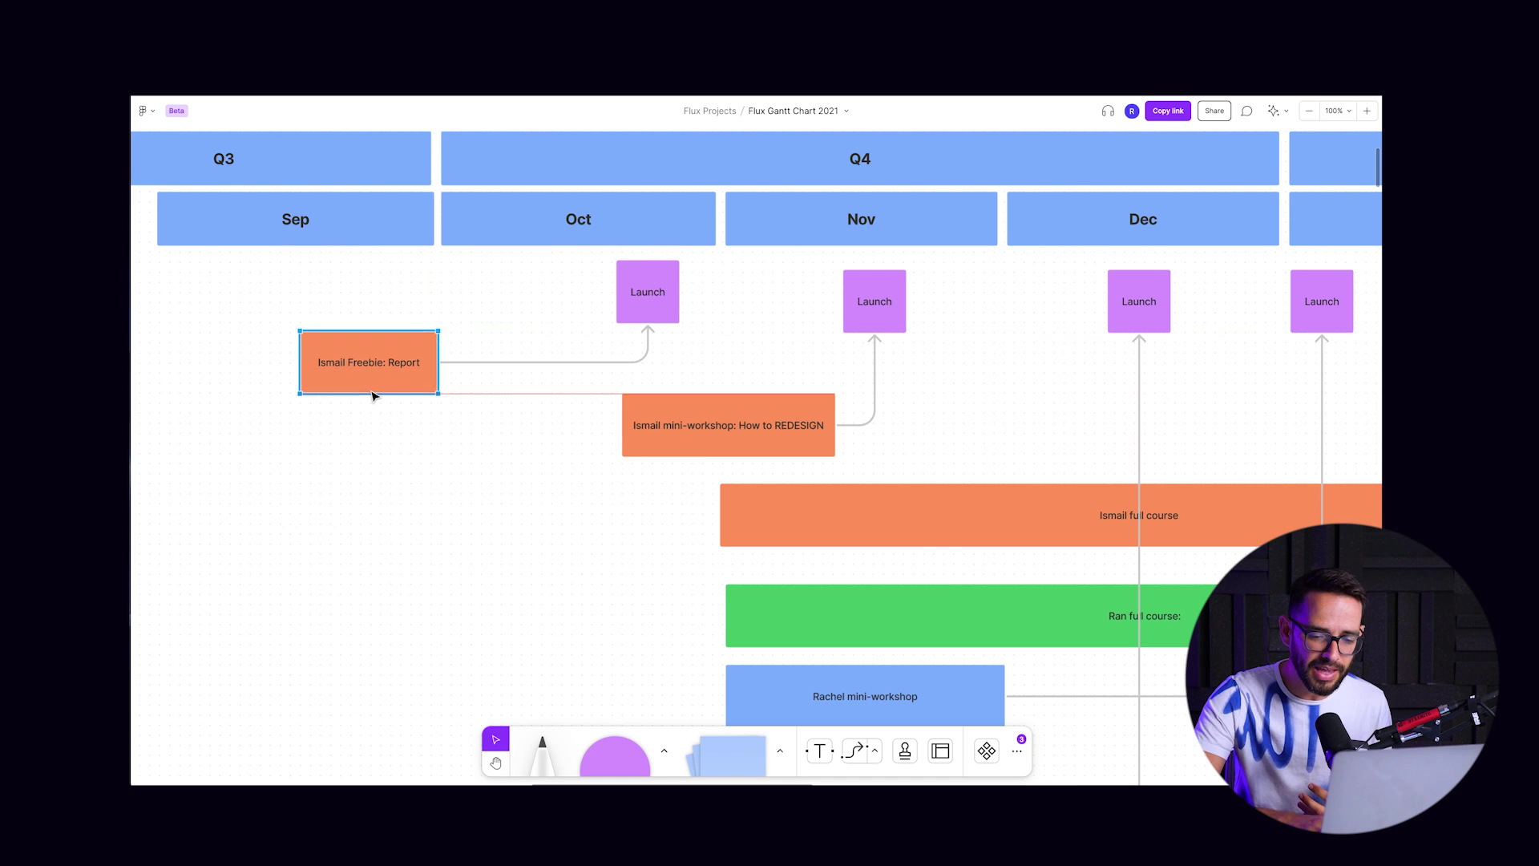
pyautogui.hotkey('ctrl', '-')
pyautogui.hscroll(3, 373, 395)
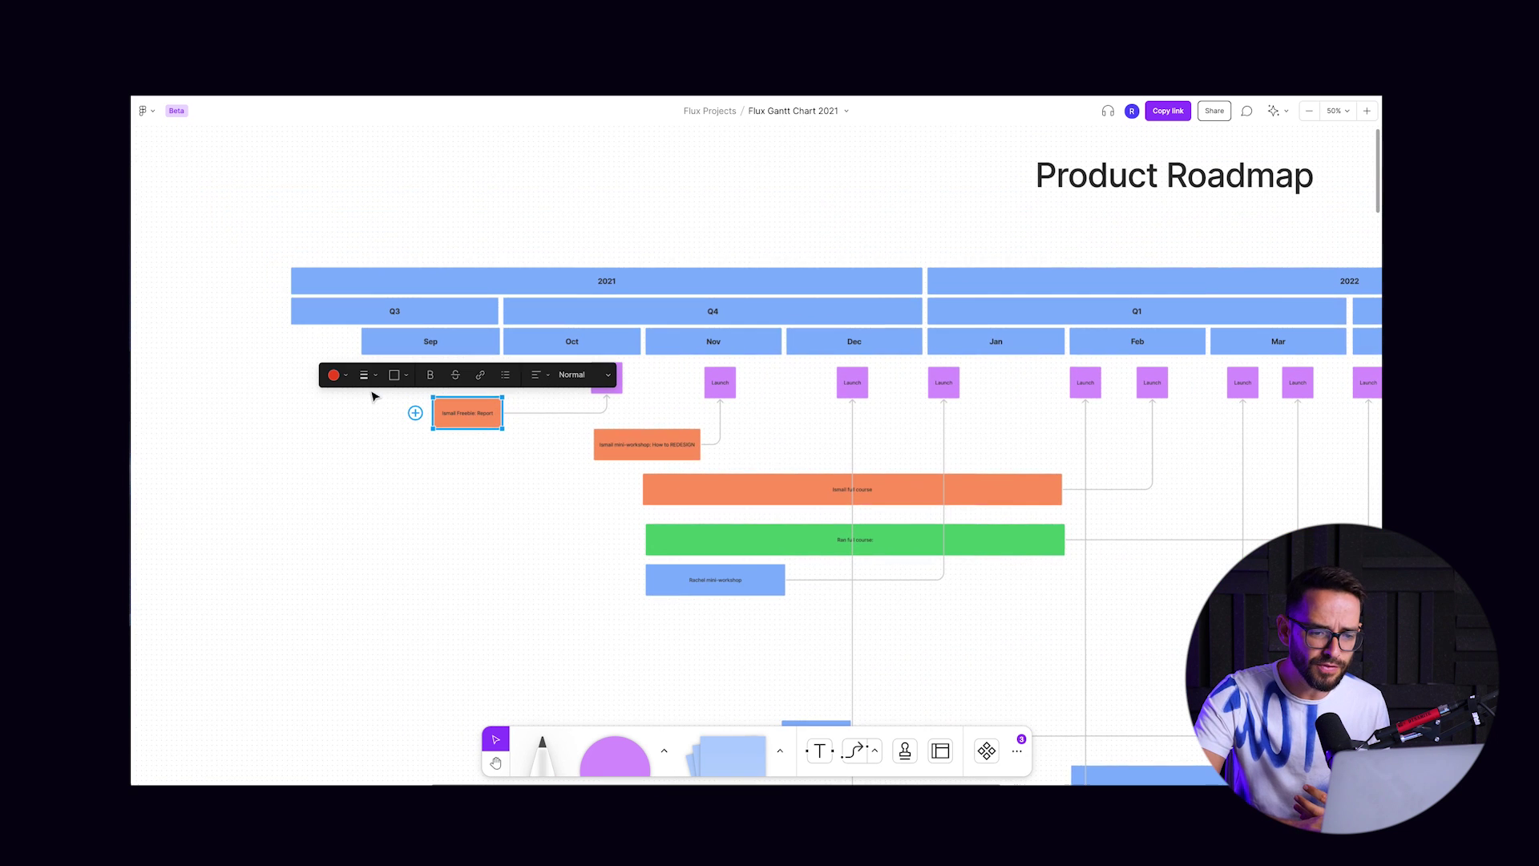
pyautogui.click(731, 207)
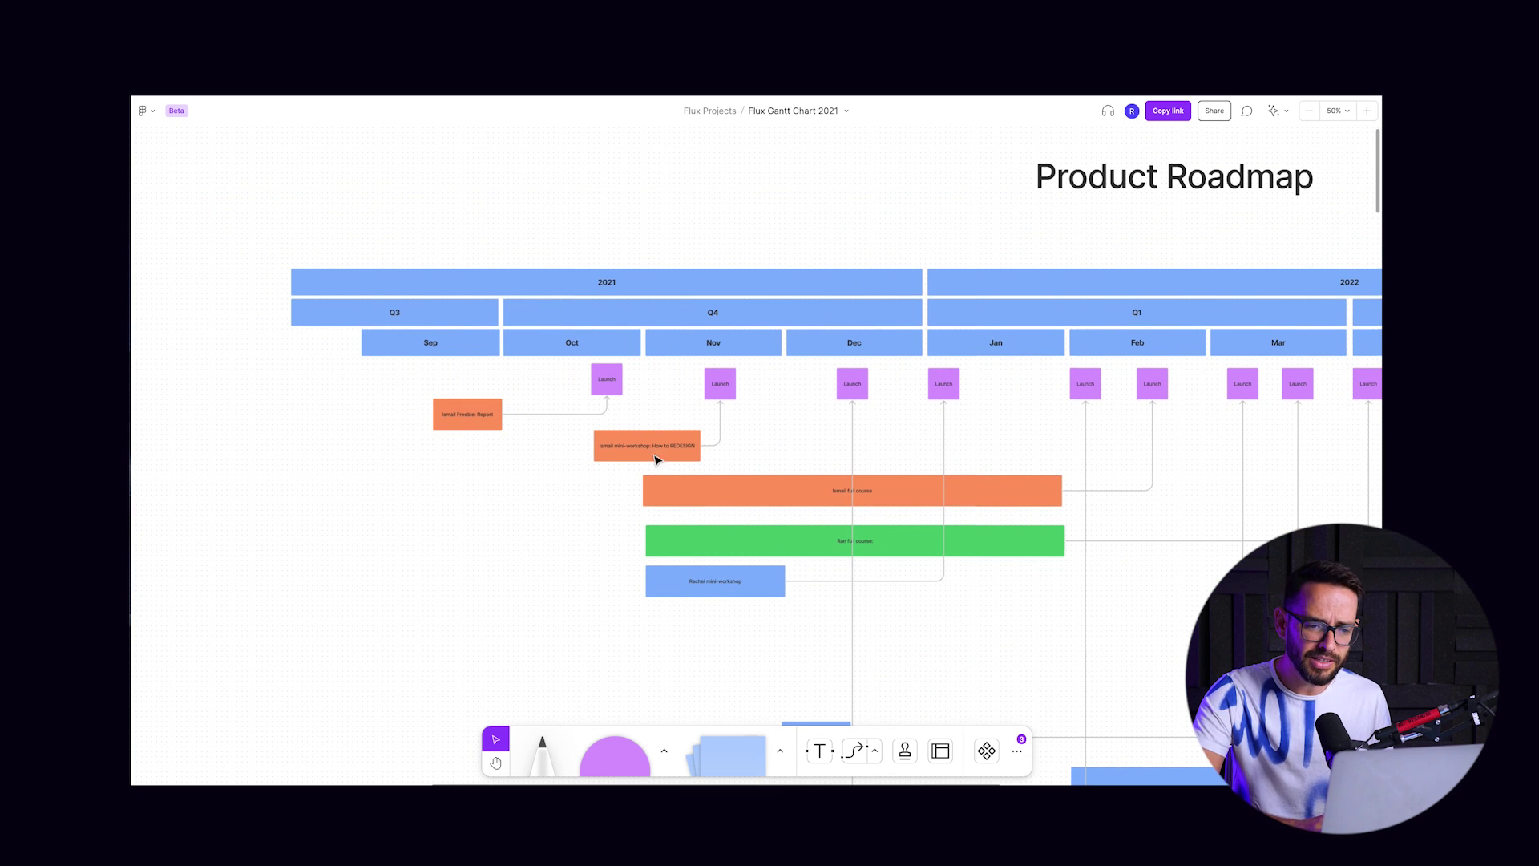
# Step: Examine the roadmap's freebie, mini-workshop and full course blocks through spring 2022 and the Launch markers they connect to
pyautogui.scroll(-5, 655, 459)
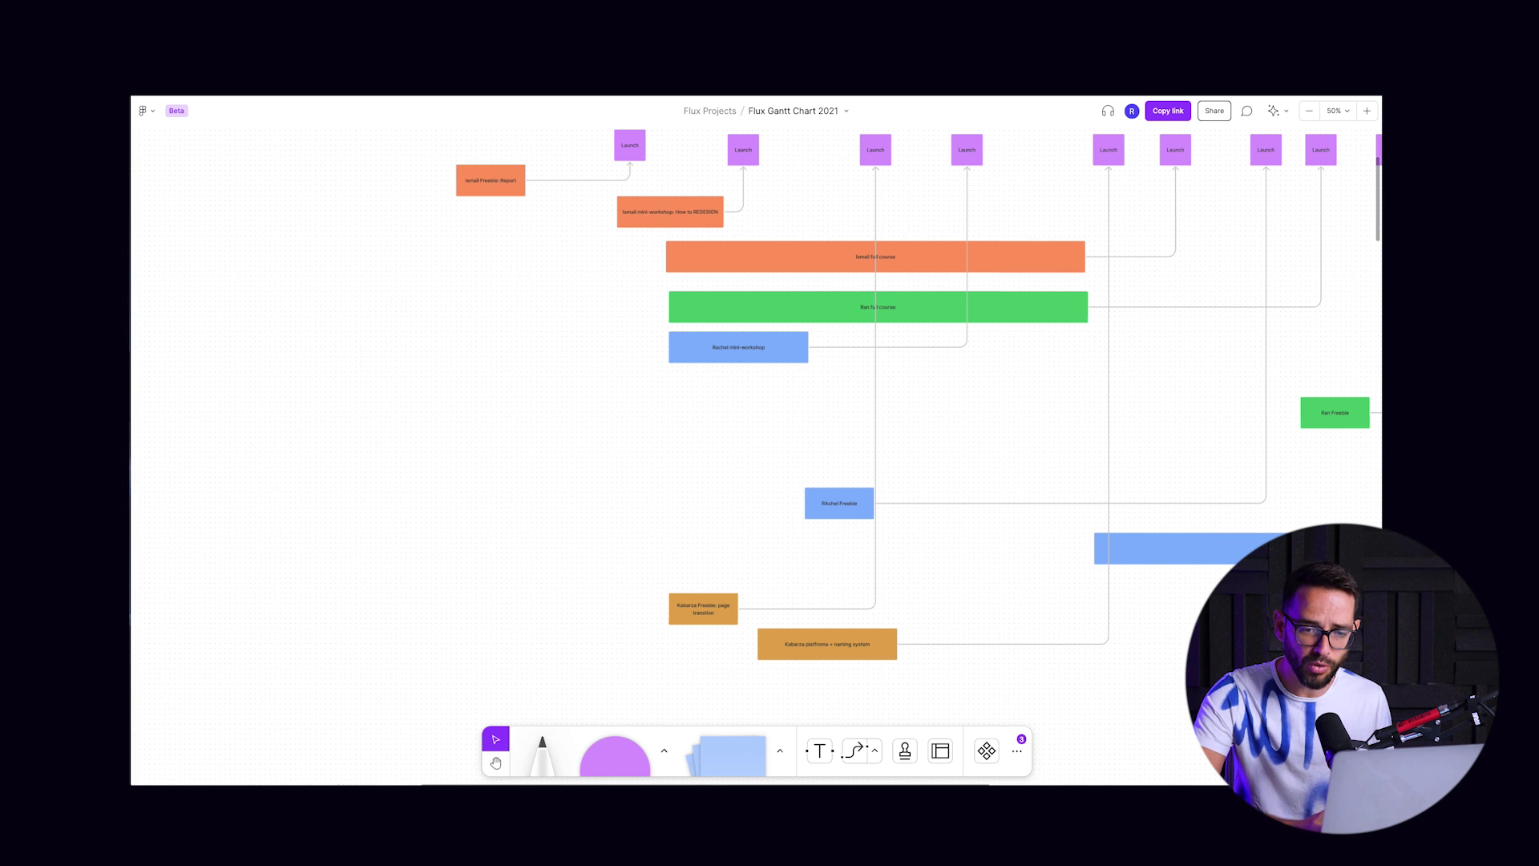
pyautogui.scroll(1, 840, 239)
pyautogui.hscroll(2, 841, 240)
pyautogui.hscroll(2, 1128, 561)
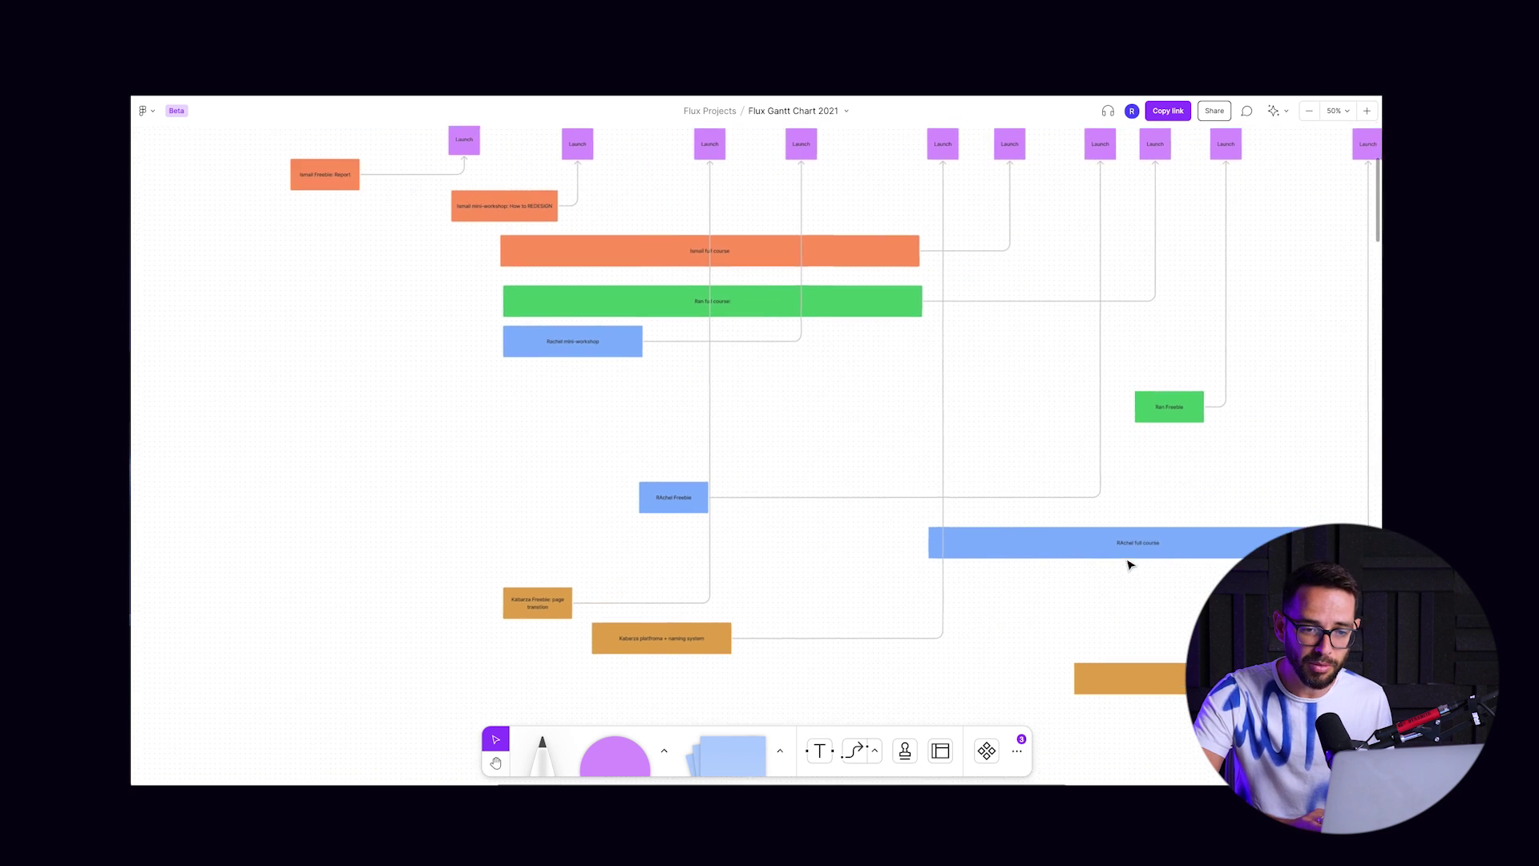
pyautogui.scroll(4, 1128, 560)
pyautogui.hscroll(-2, 1129, 561)
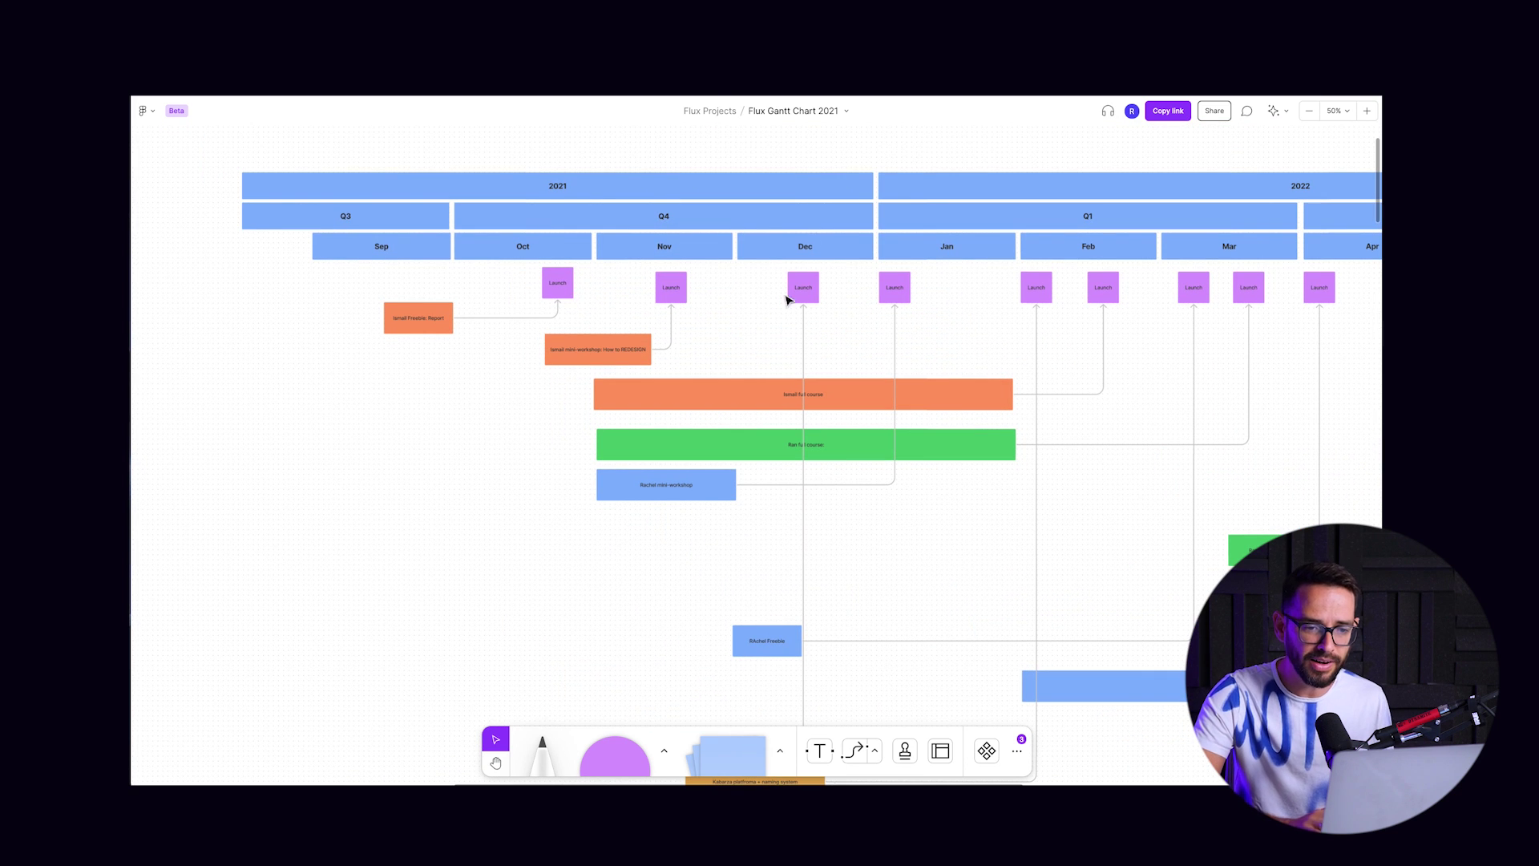
pyautogui.hscroll(4, 722, 243)
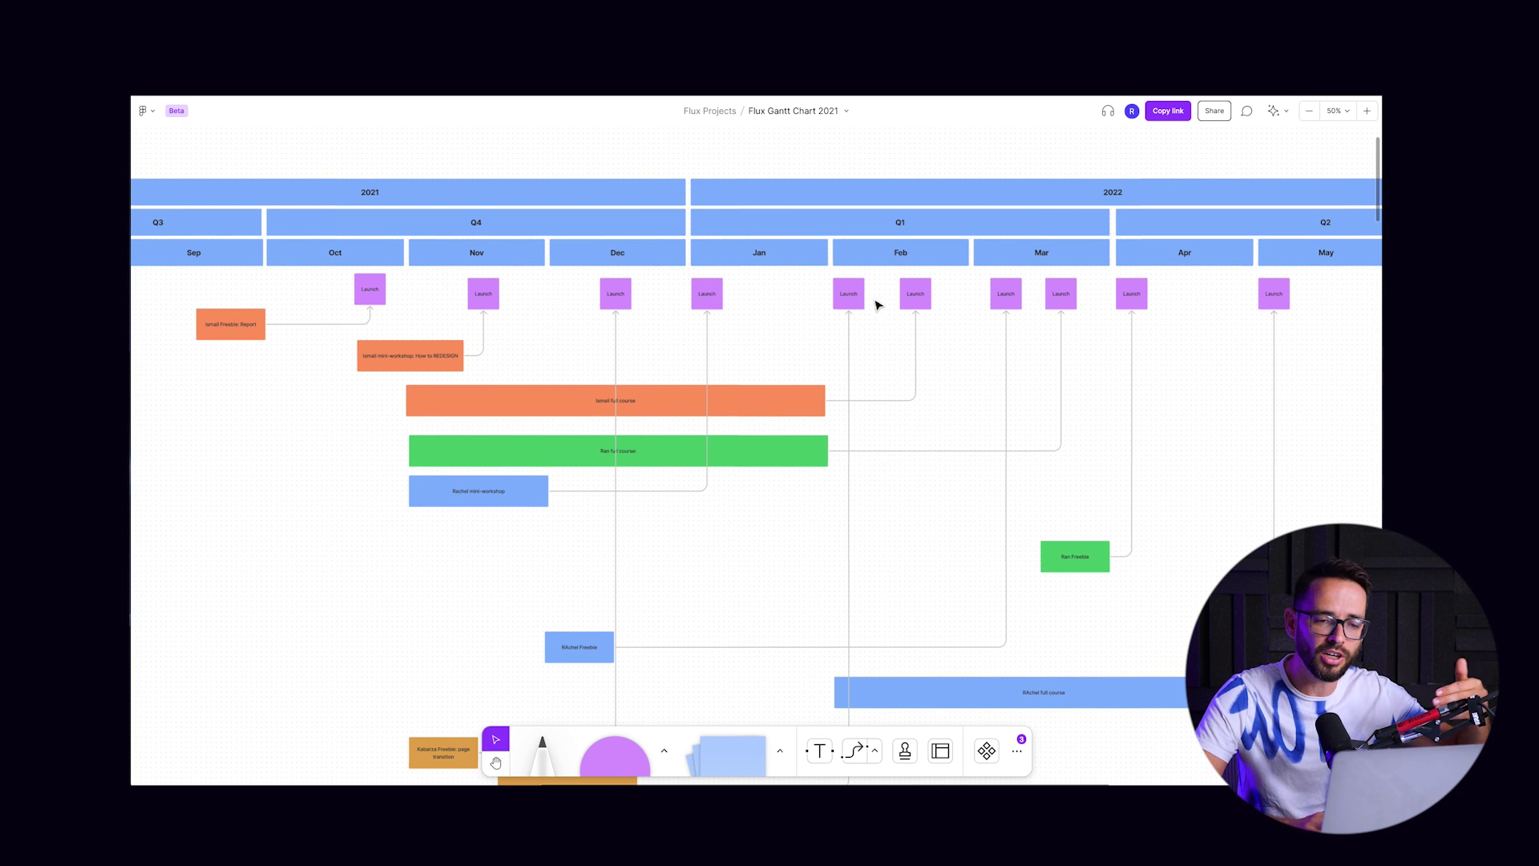
pyautogui.hscroll(-1, 674, 170)
pyautogui.scroll(3, 674, 171)
pyautogui.hscroll(-4, 674, 169)
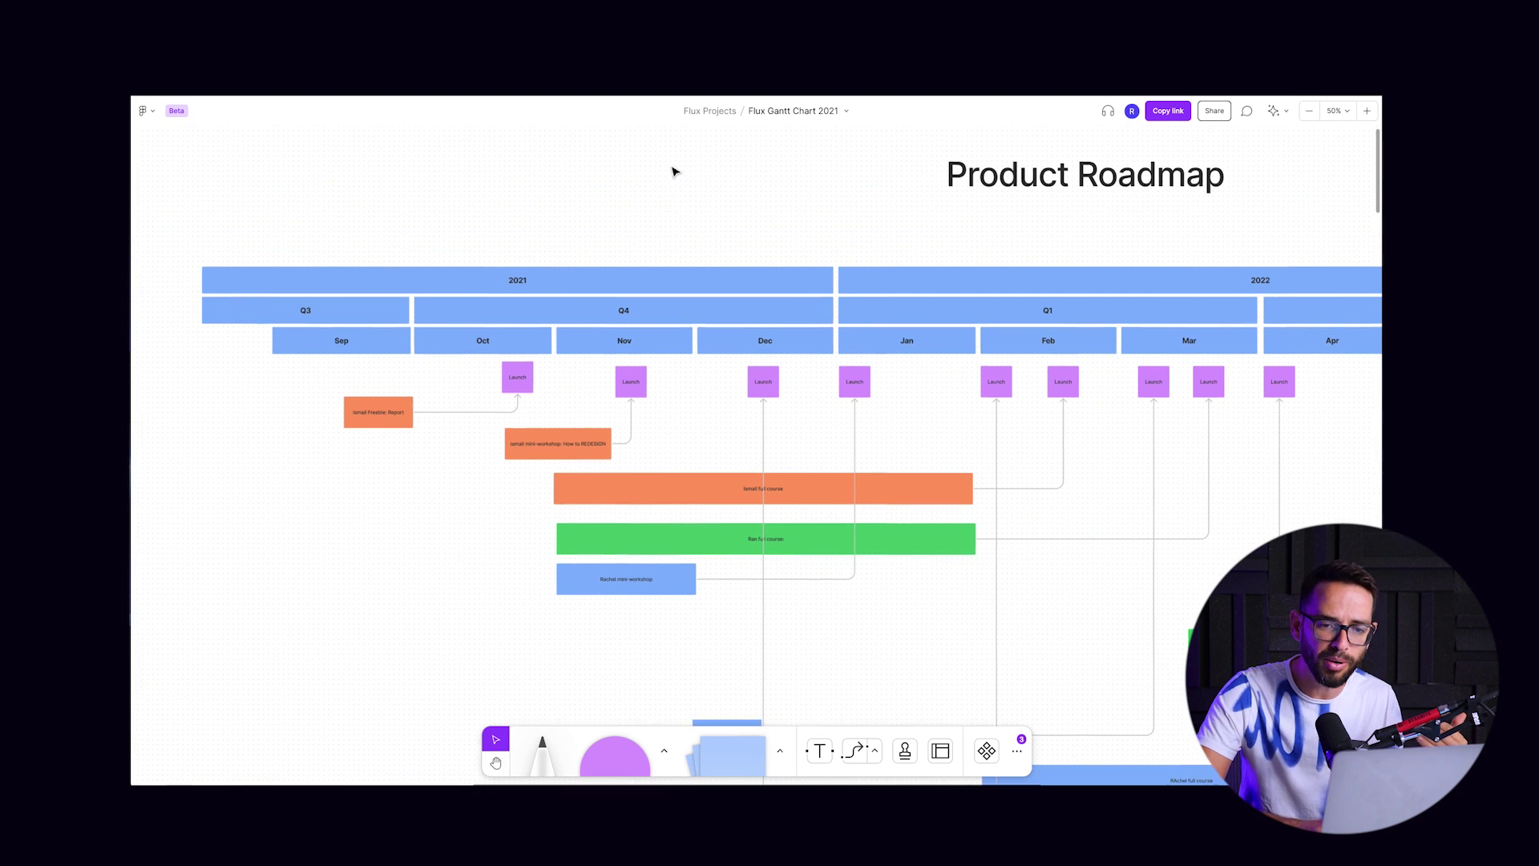
pyautogui.scroll(-6, 506, 395)
pyautogui.hscroll(3, 506, 395)
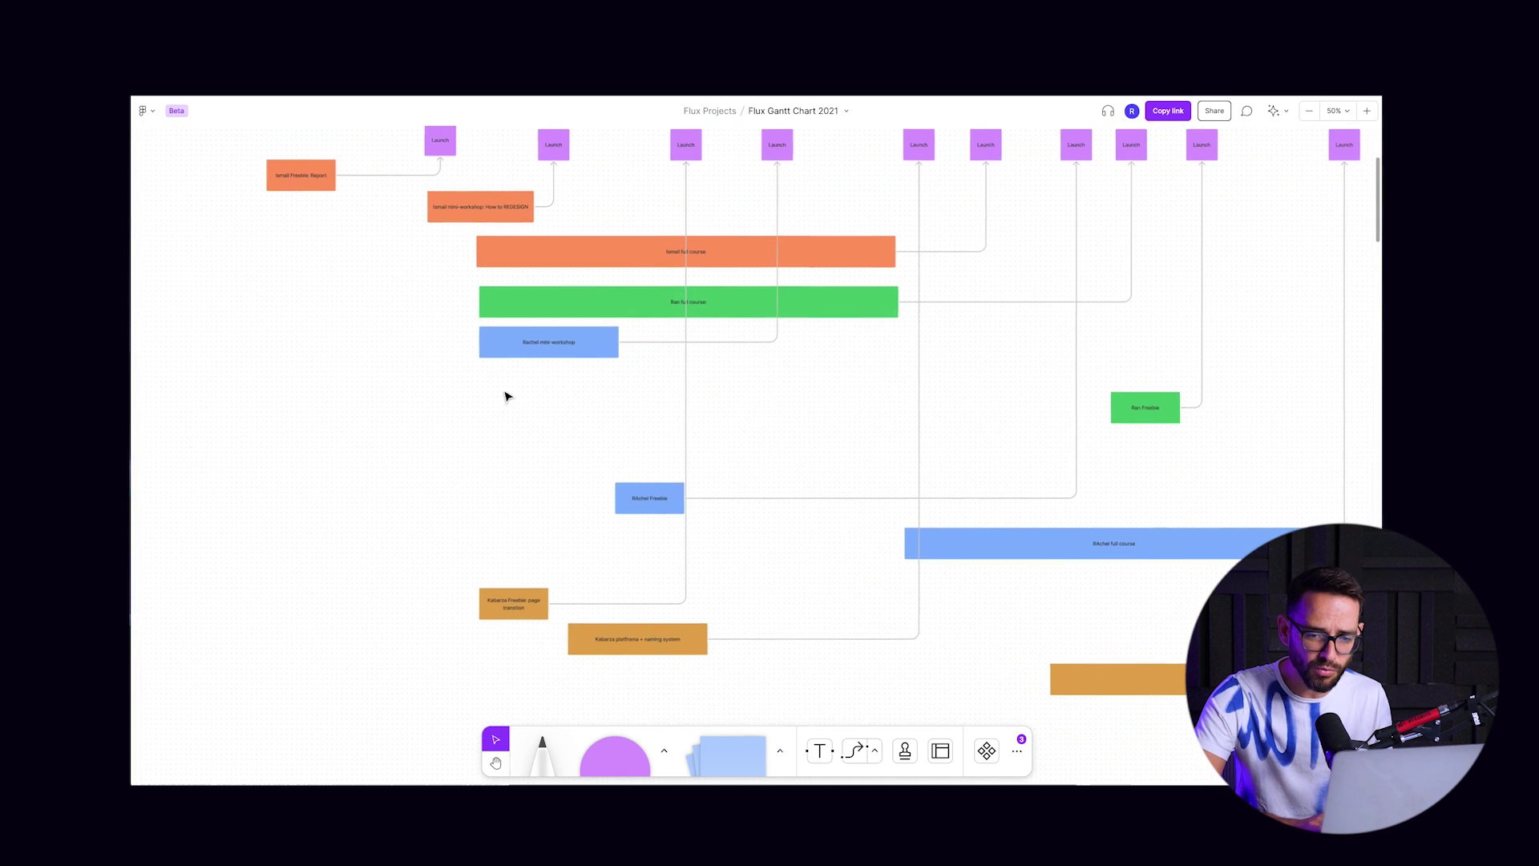
pyautogui.scroll(3, 505, 395)
pyautogui.click(522, 395)
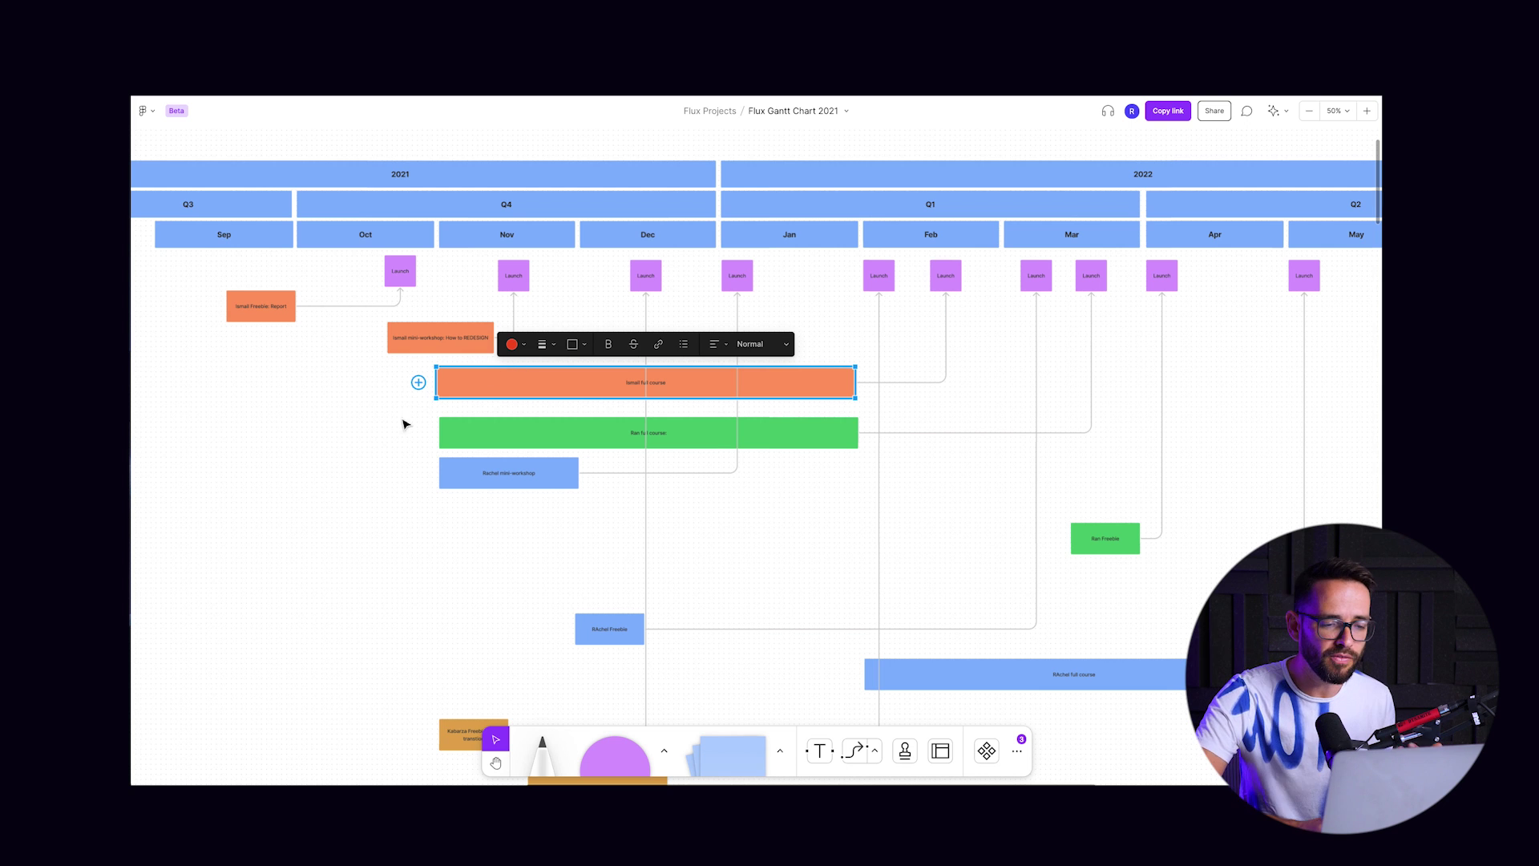
# Step: Examine the roadmap's full timeline, tracing the Launch markers of early 2022 back to their projects and the first 2021 blocks
pyautogui.click(340, 430)
pyautogui.hscroll(5, 342, 429)
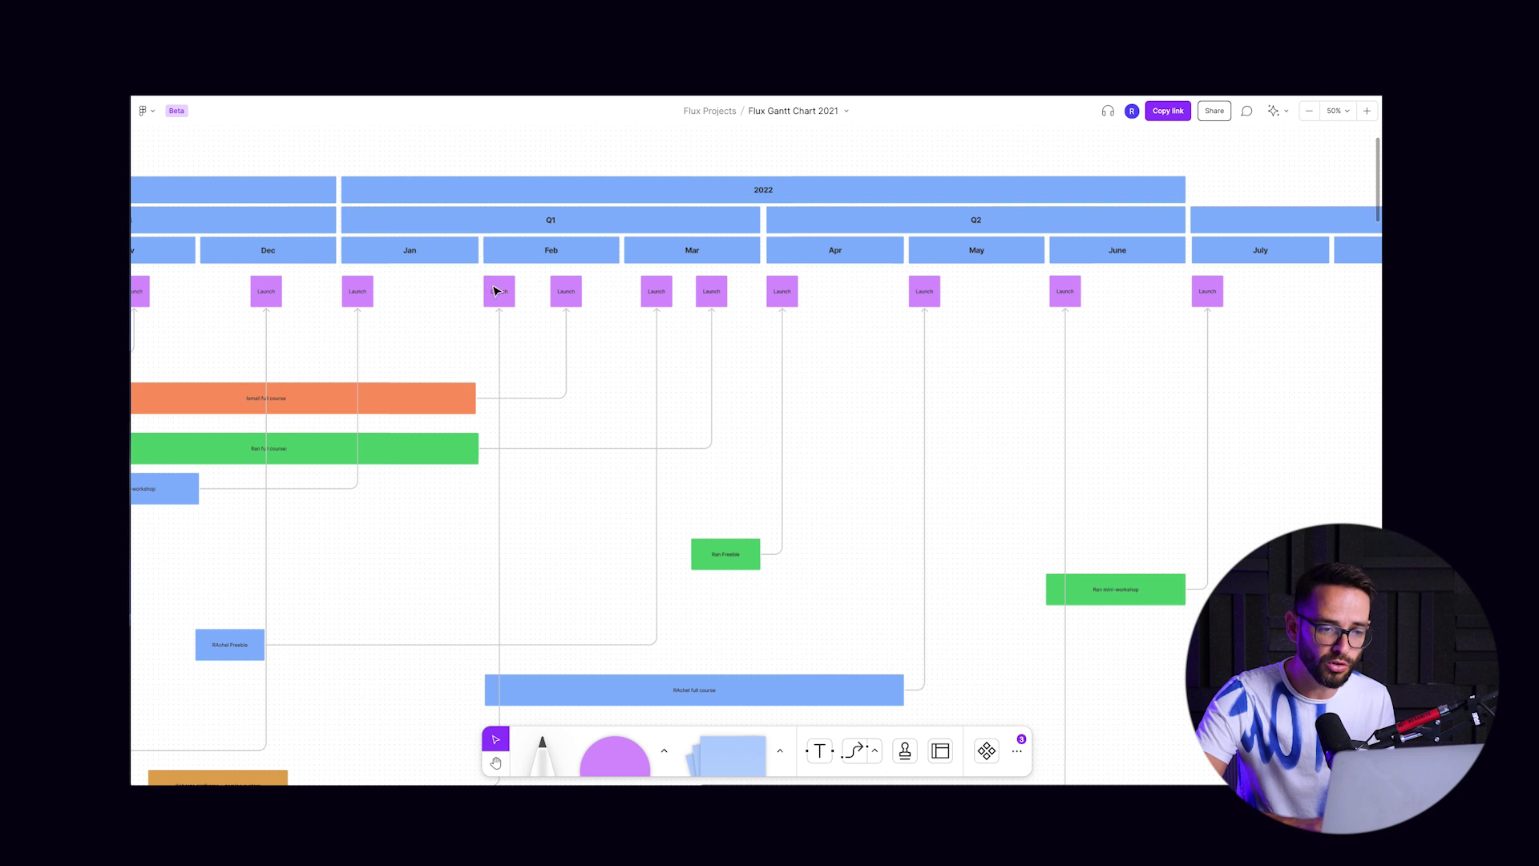
pyautogui.click(496, 291)
pyautogui.scroll(-3, 457, 546)
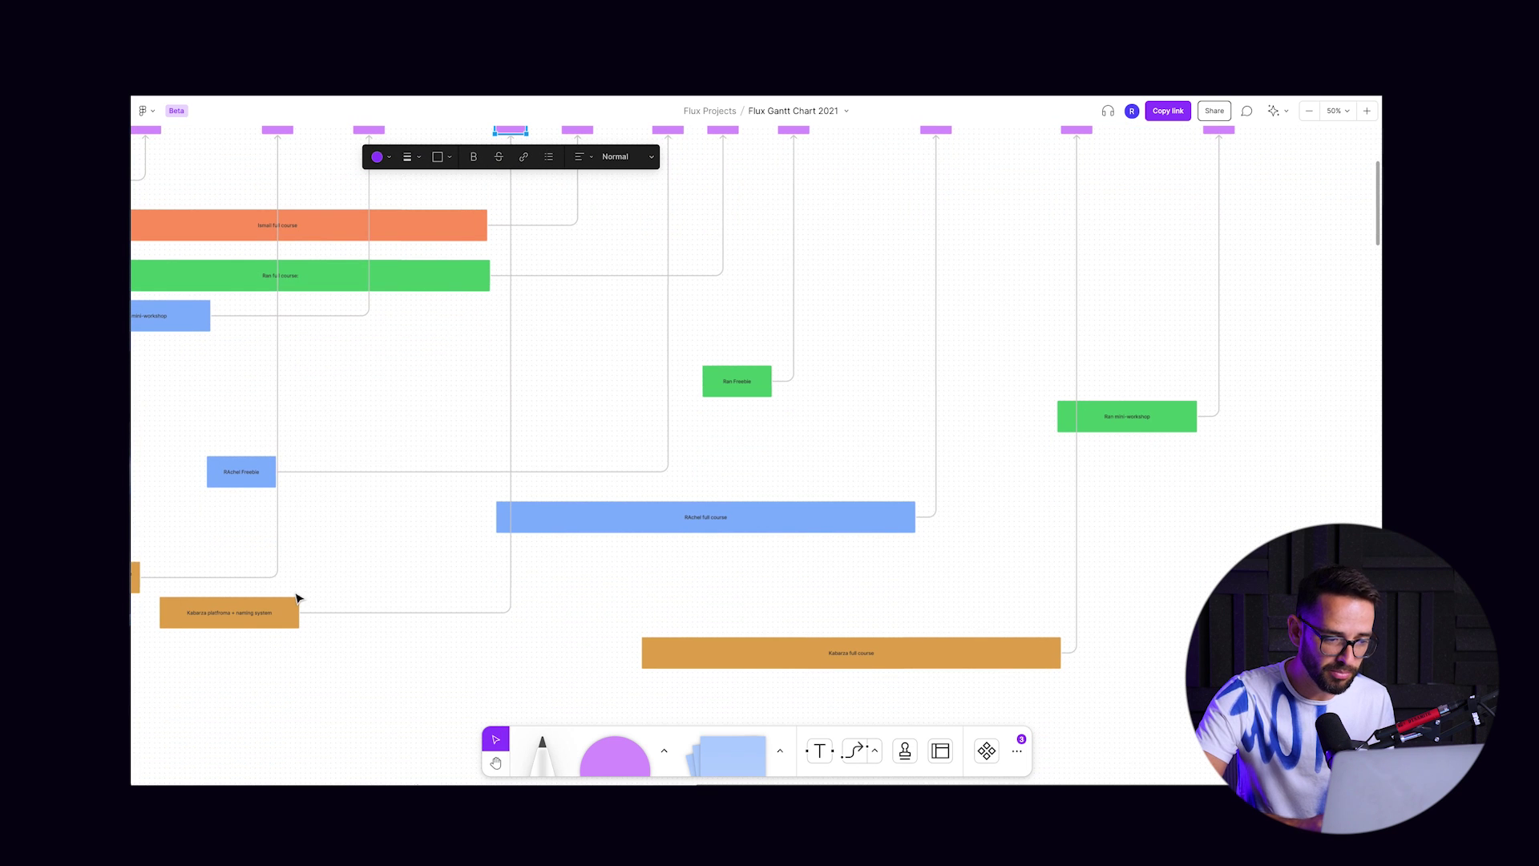
pyautogui.hscroll(-4, 305, 603)
pyautogui.scroll(3, 296, 460)
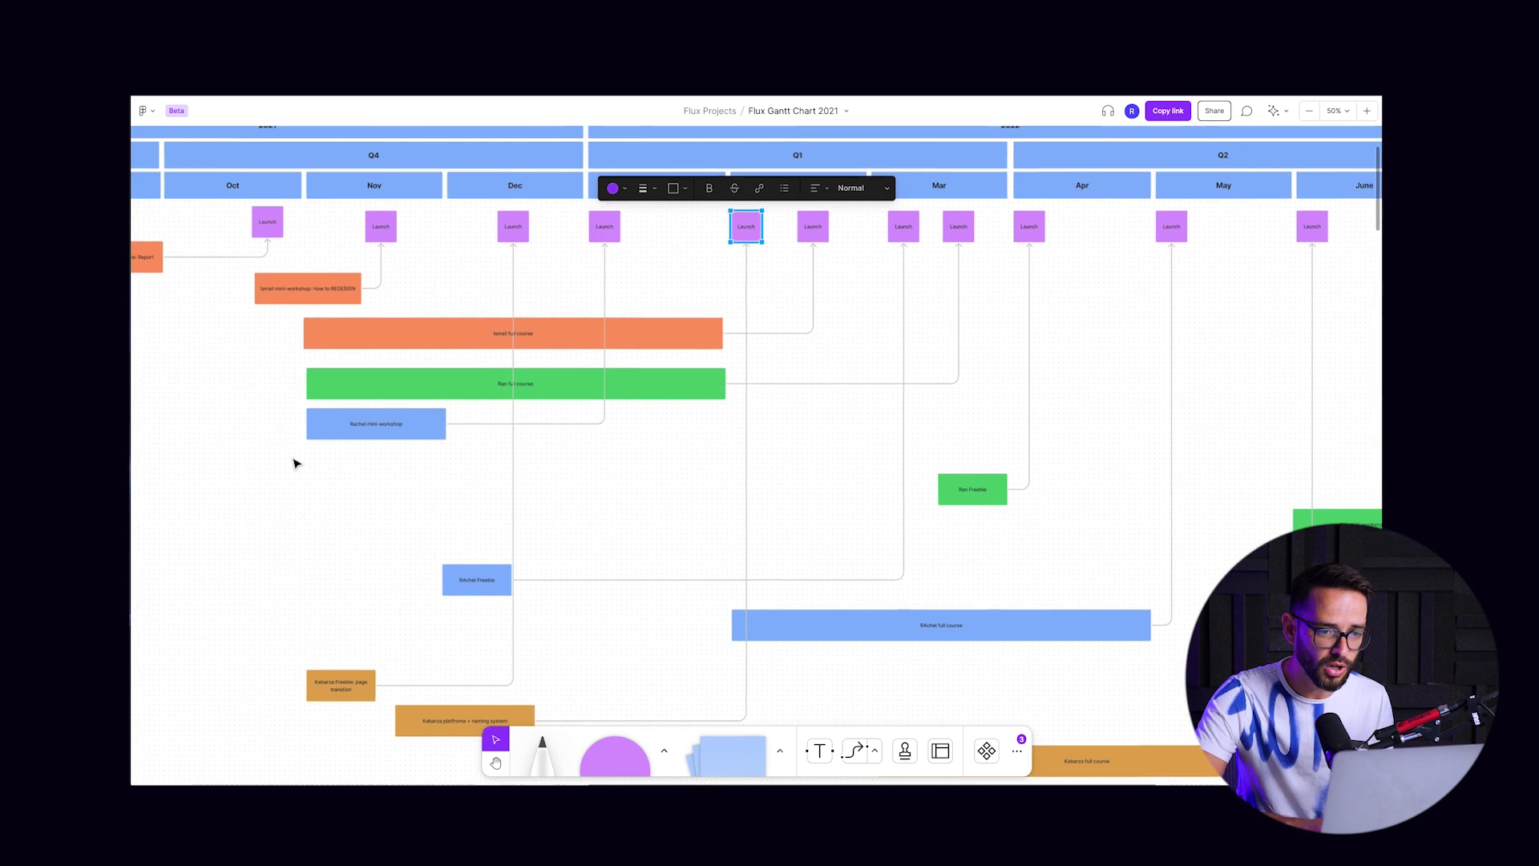
pyautogui.click(226, 472)
pyautogui.hscroll(-2, 225, 472)
pyautogui.scroll(1, 225, 473)
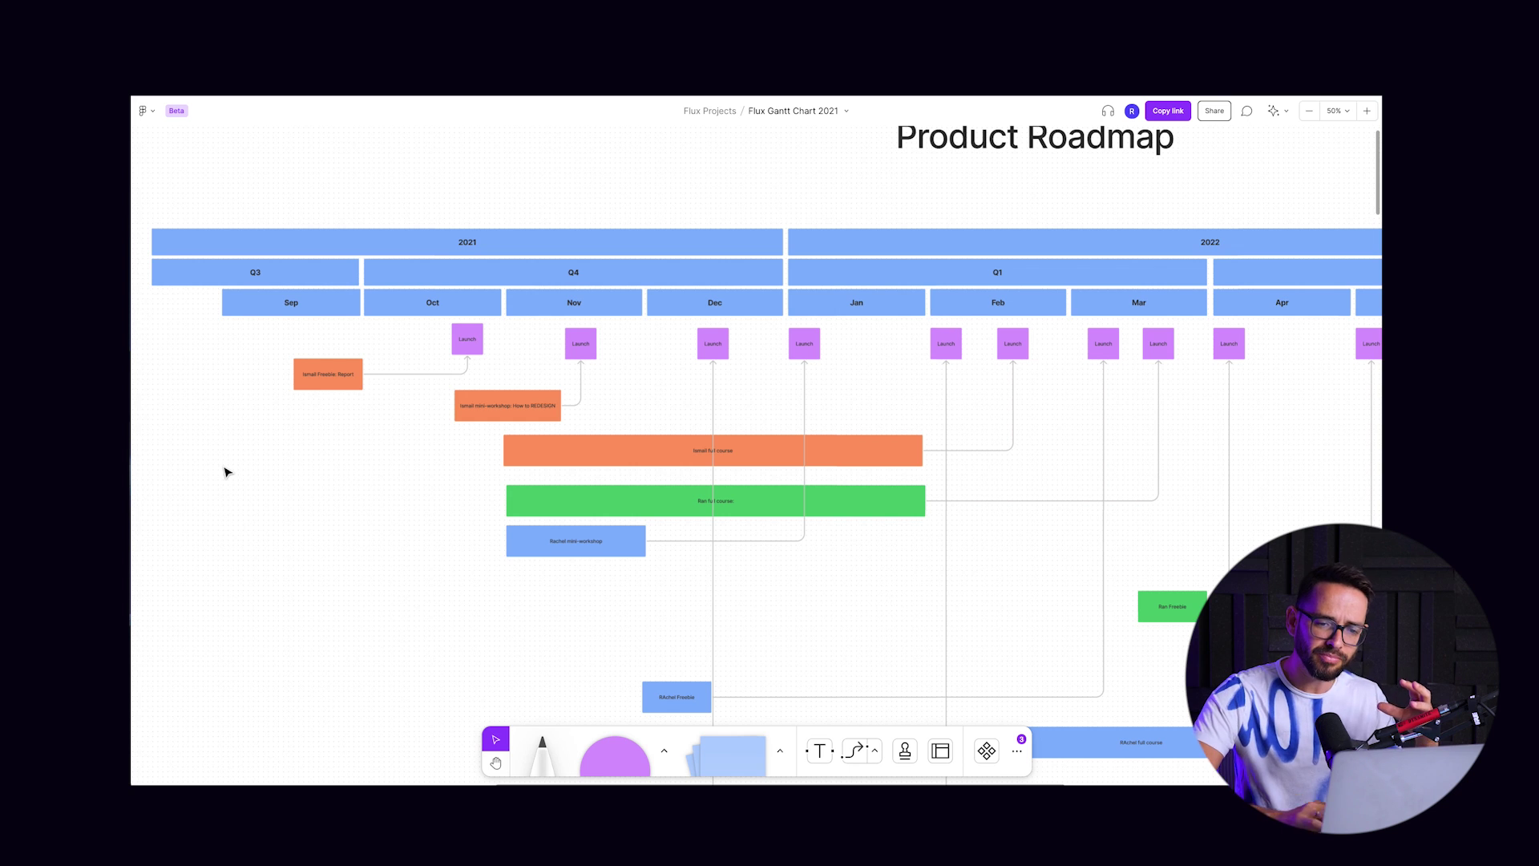
pyautogui.scroll(3, 226, 472)
pyautogui.hscroll(-1, 225, 472)
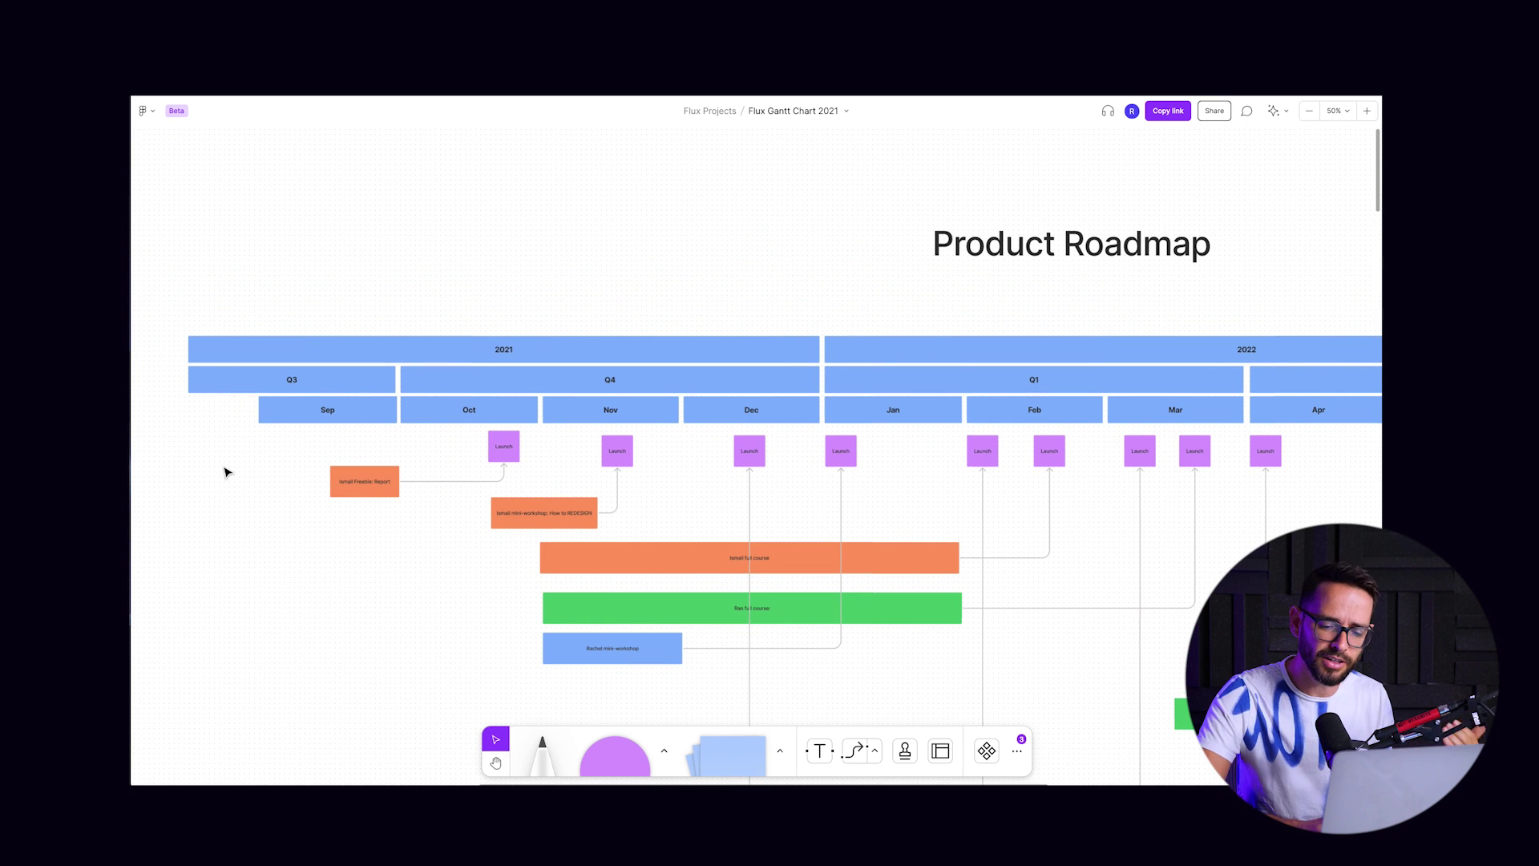
# Step: Look through the weekly 2021 charts below the Product Roadmap, as far as the one that groups tasks by team member
pyautogui.scroll(-15, 225, 473)
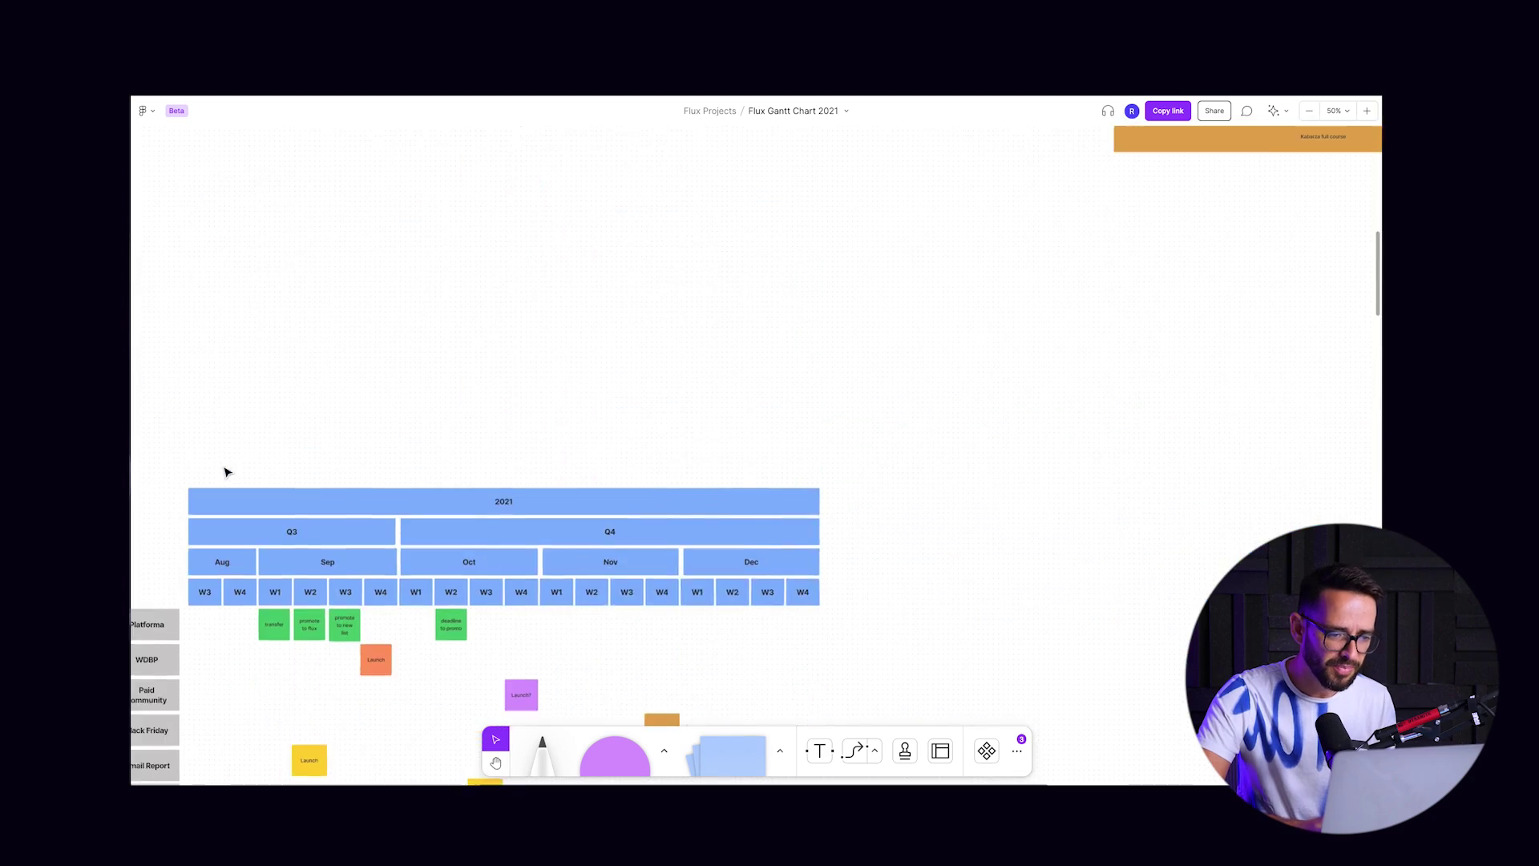
pyautogui.scroll(-15, 225, 472)
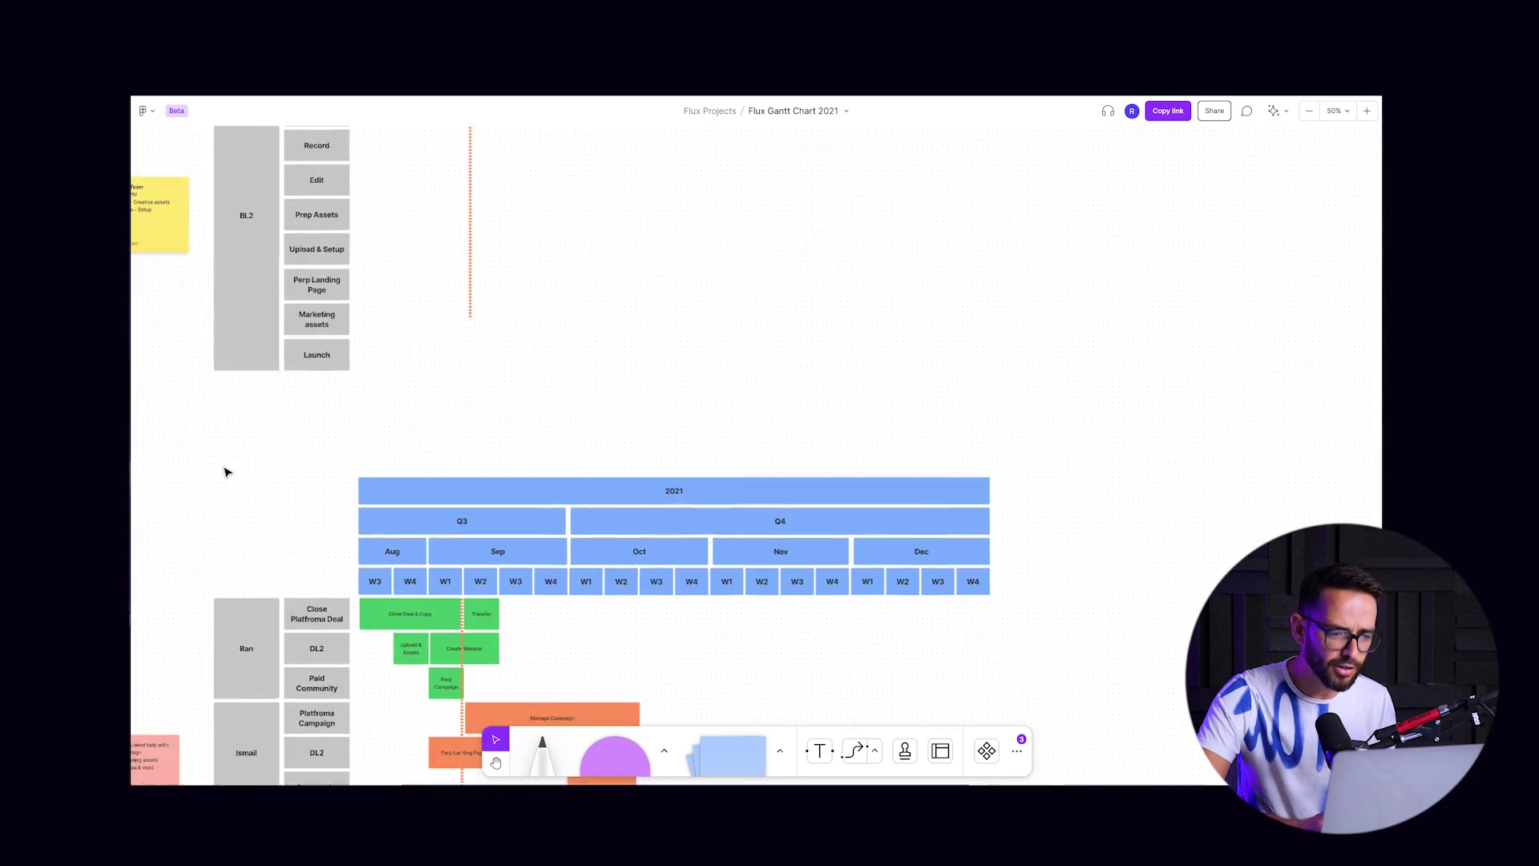
pyautogui.scroll(3, 225, 473)
pyautogui.scroll(-8, 225, 472)
pyautogui.scroll(9, 225, 472)
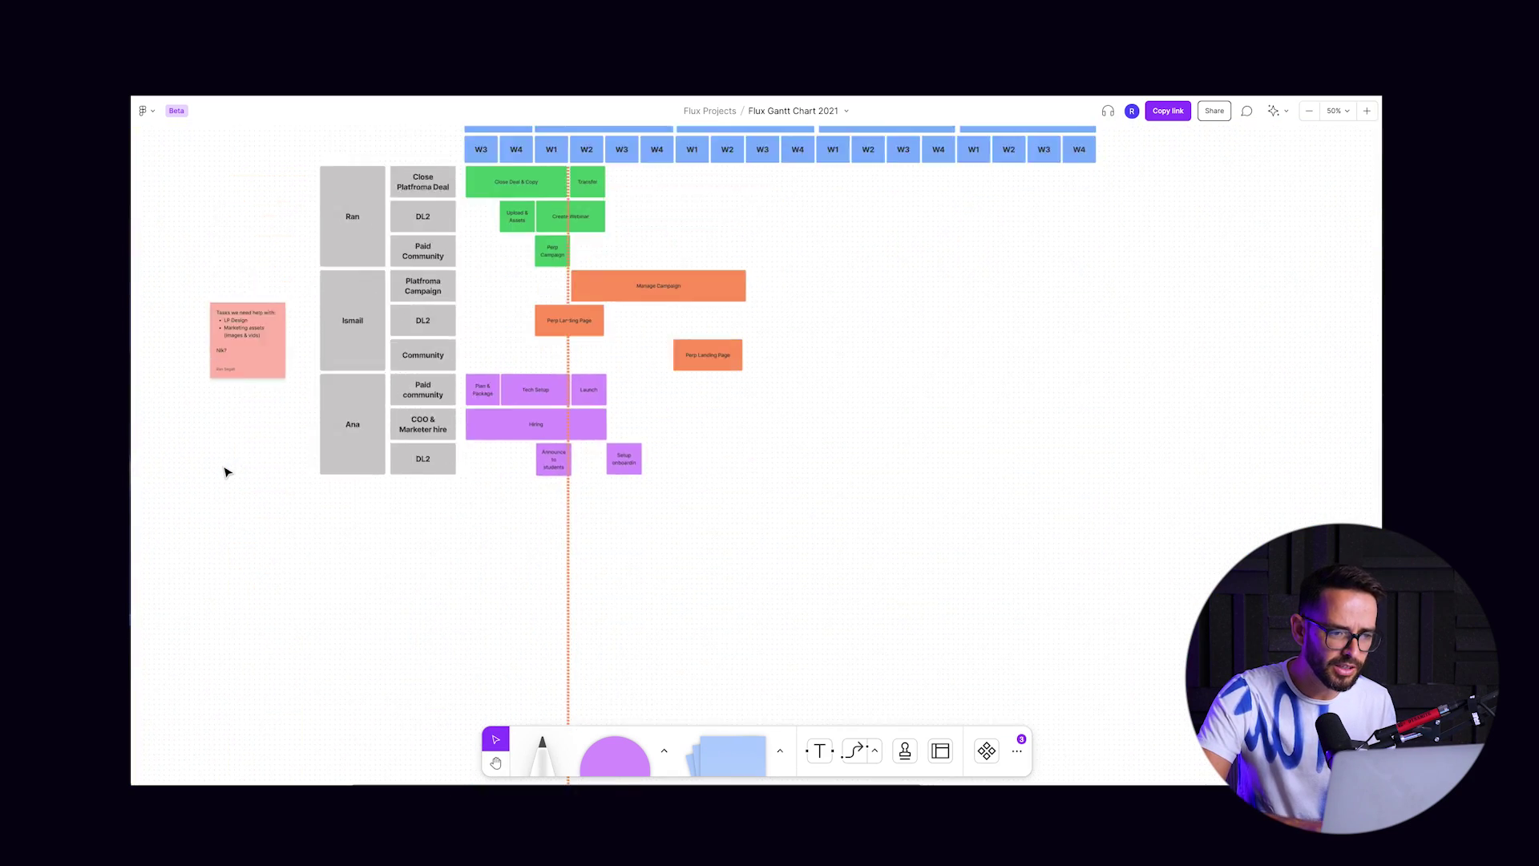
pyautogui.scroll(1, 225, 473)
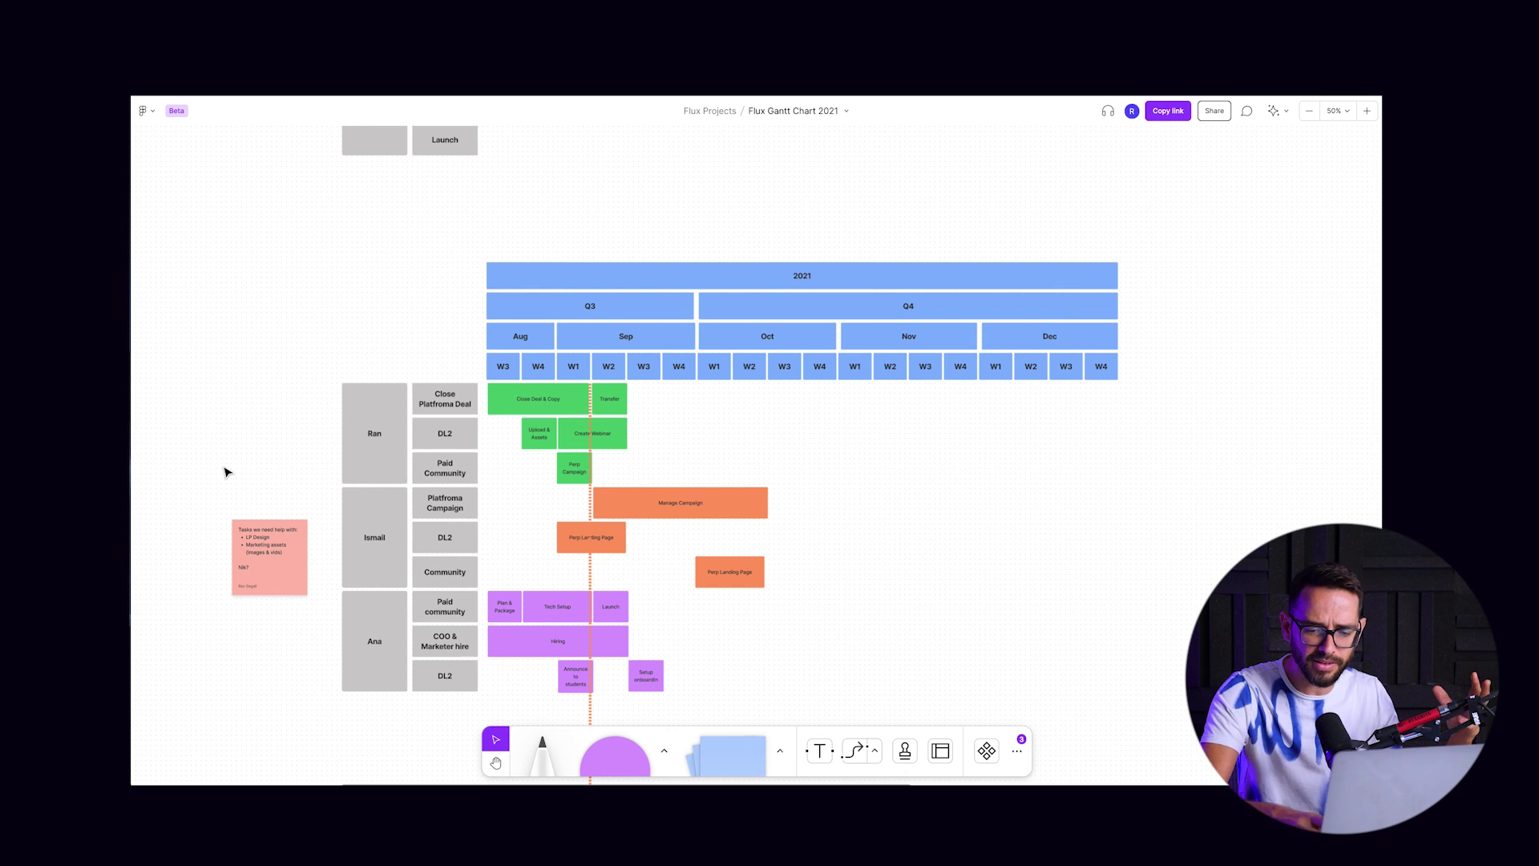
# Step: Examine the team-member chart at 100% zoom, reading its weekly task blocks against the dotted orange line
pyautogui.hotkey('shift', '0')
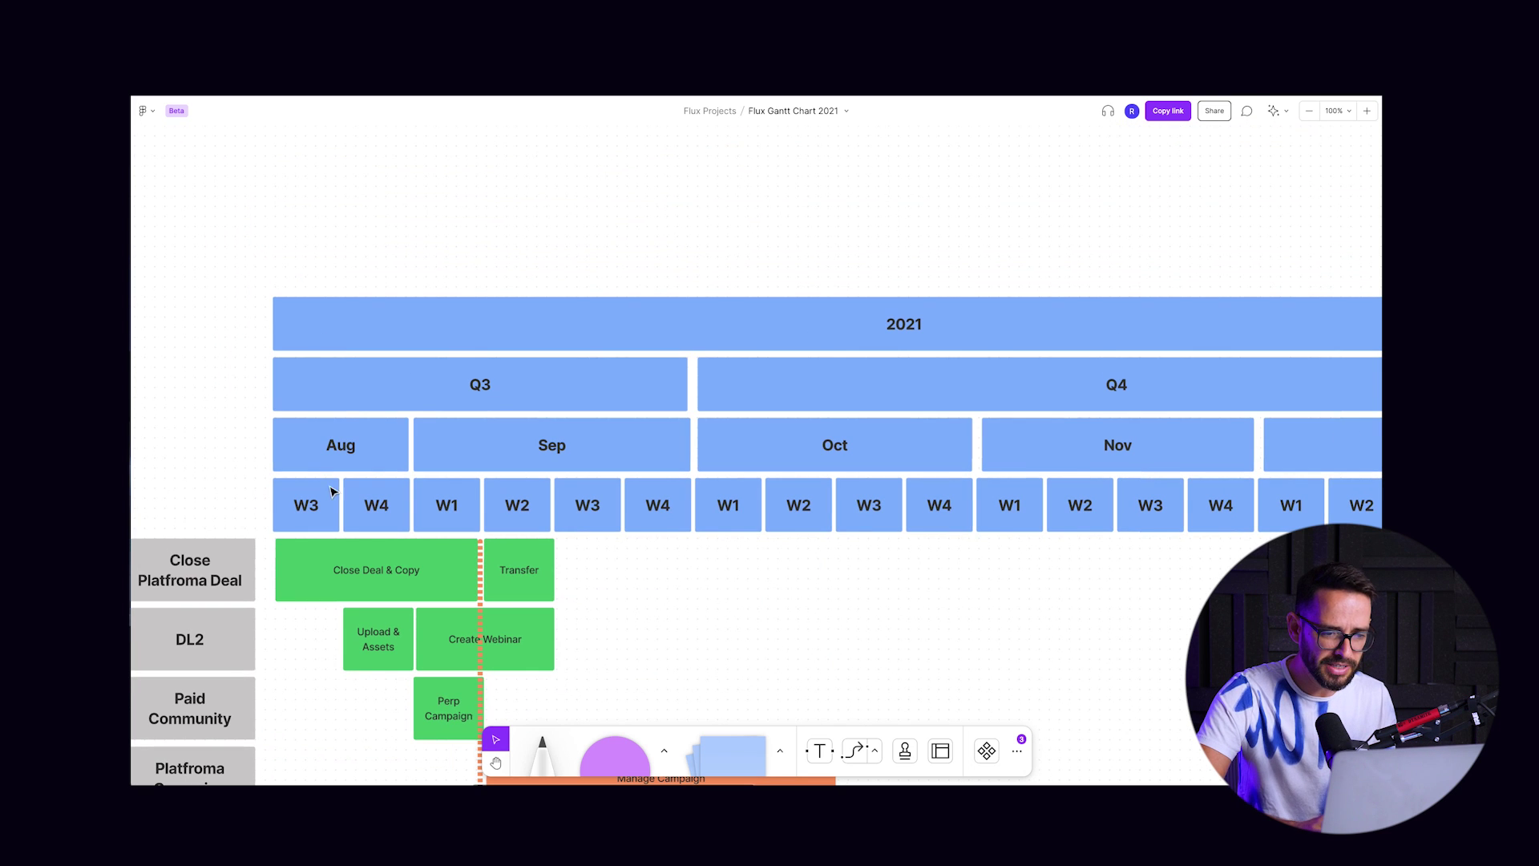
pyautogui.scroll(-5, 481, 503)
pyautogui.hscroll(-5, 482, 502)
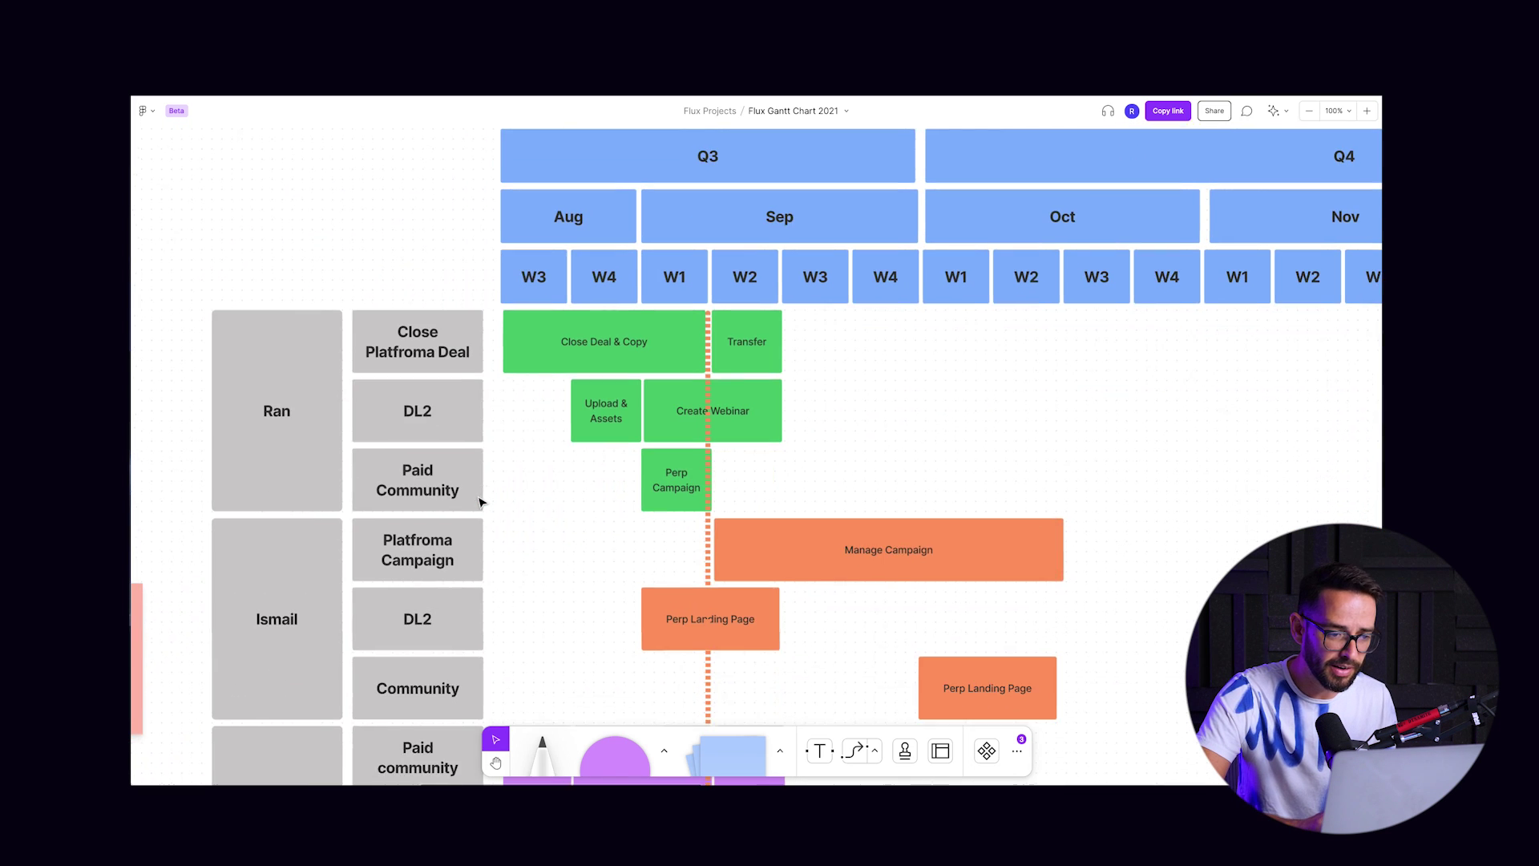
pyautogui.scroll(-2, 482, 502)
pyautogui.hscroll(-1, 482, 502)
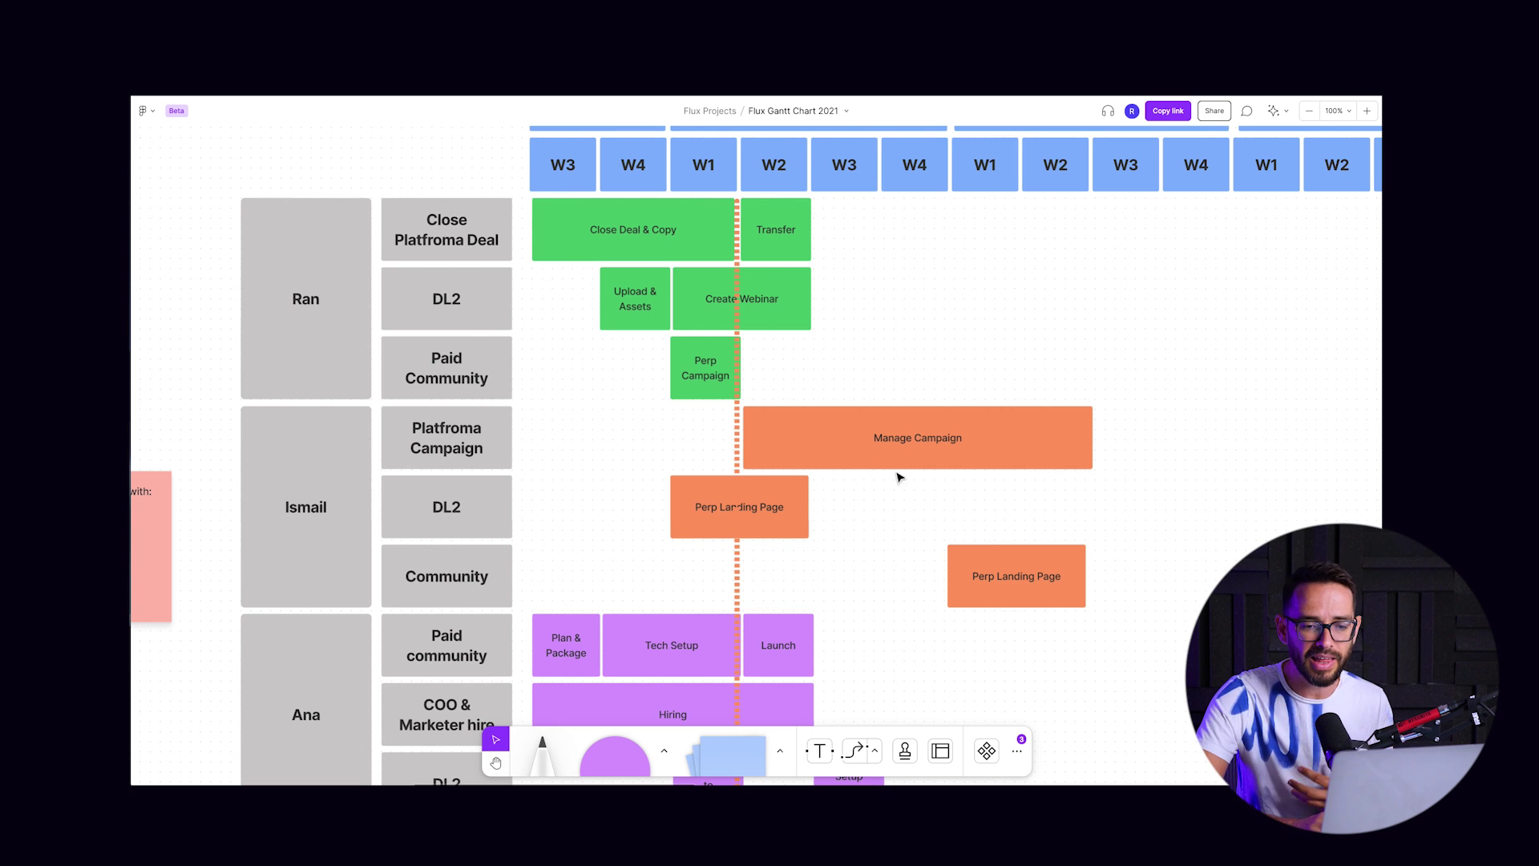
pyautogui.scroll(-2, 873, 561)
pyautogui.hscroll(1, 874, 562)
pyautogui.scroll(2, 874, 561)
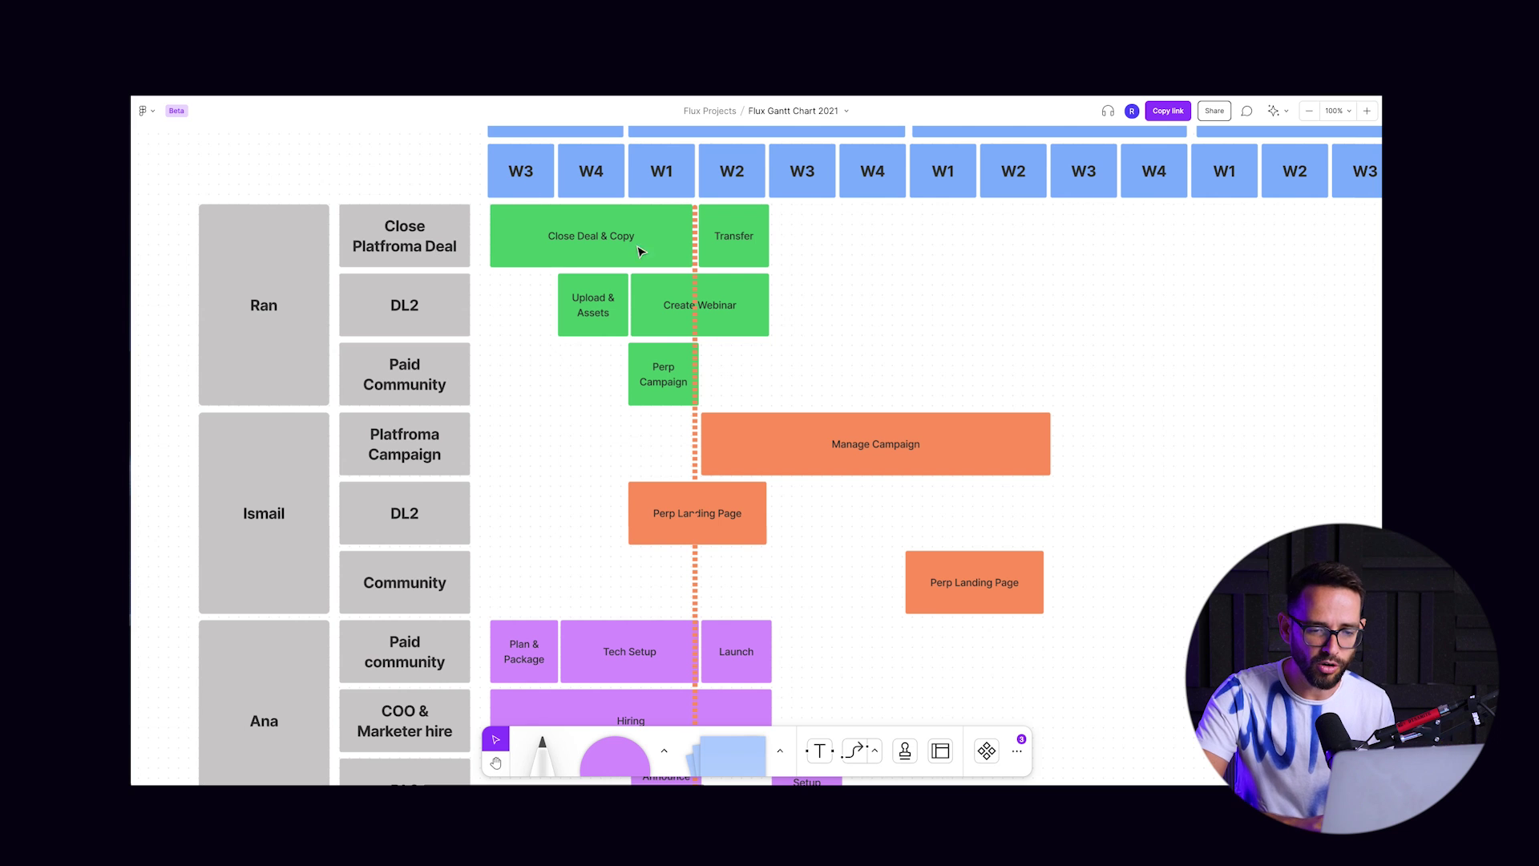
pyautogui.scroll(3, 686, 481)
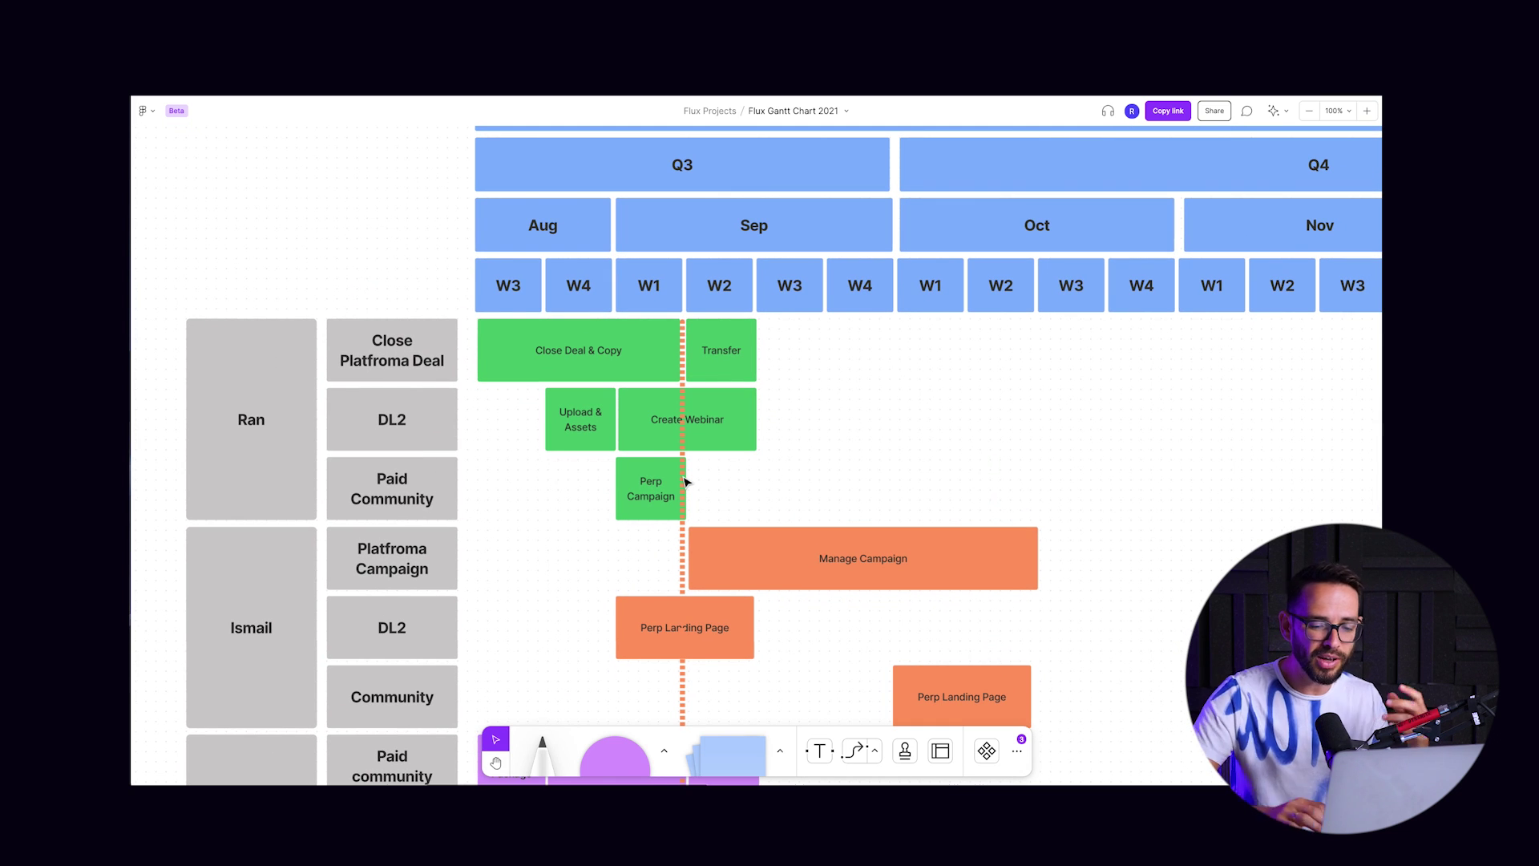
# Step: Look over the Paid community task chart and the Q3–Q4 2021 launch overview that lists one project per row
pyautogui.scroll(5, 686, 481)
pyautogui.scroll(-15, 685, 481)
pyautogui.hscroll(-6, 686, 481)
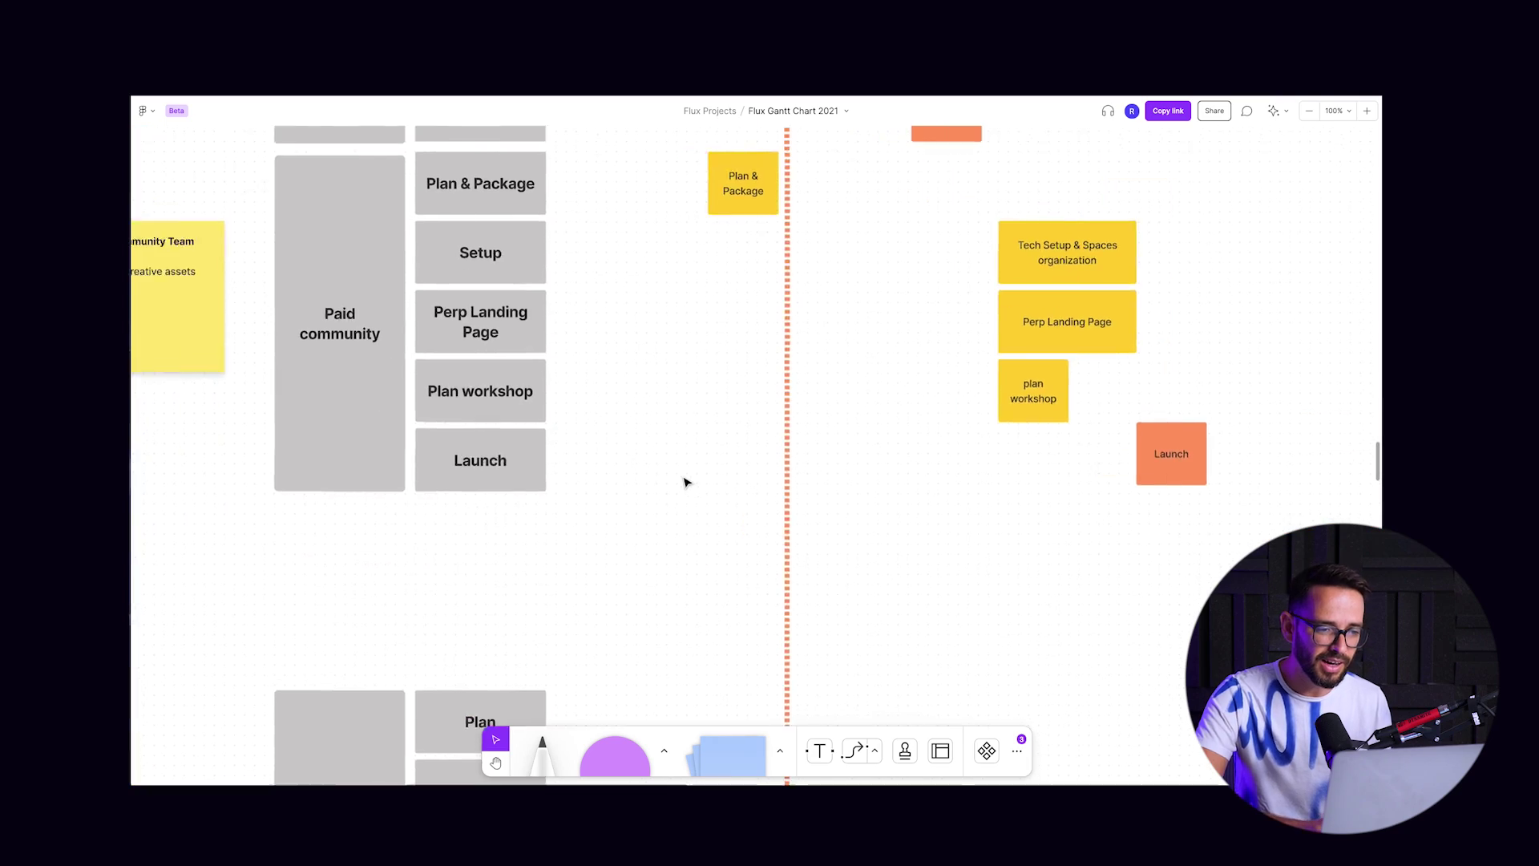
pyautogui.keyDown('ctrl'); pyautogui.scroll(-5, 686, 482); pyautogui.keyUp('ctrl')
pyautogui.scroll(3, 685, 481)
pyautogui.scroll(-3, 685, 481)
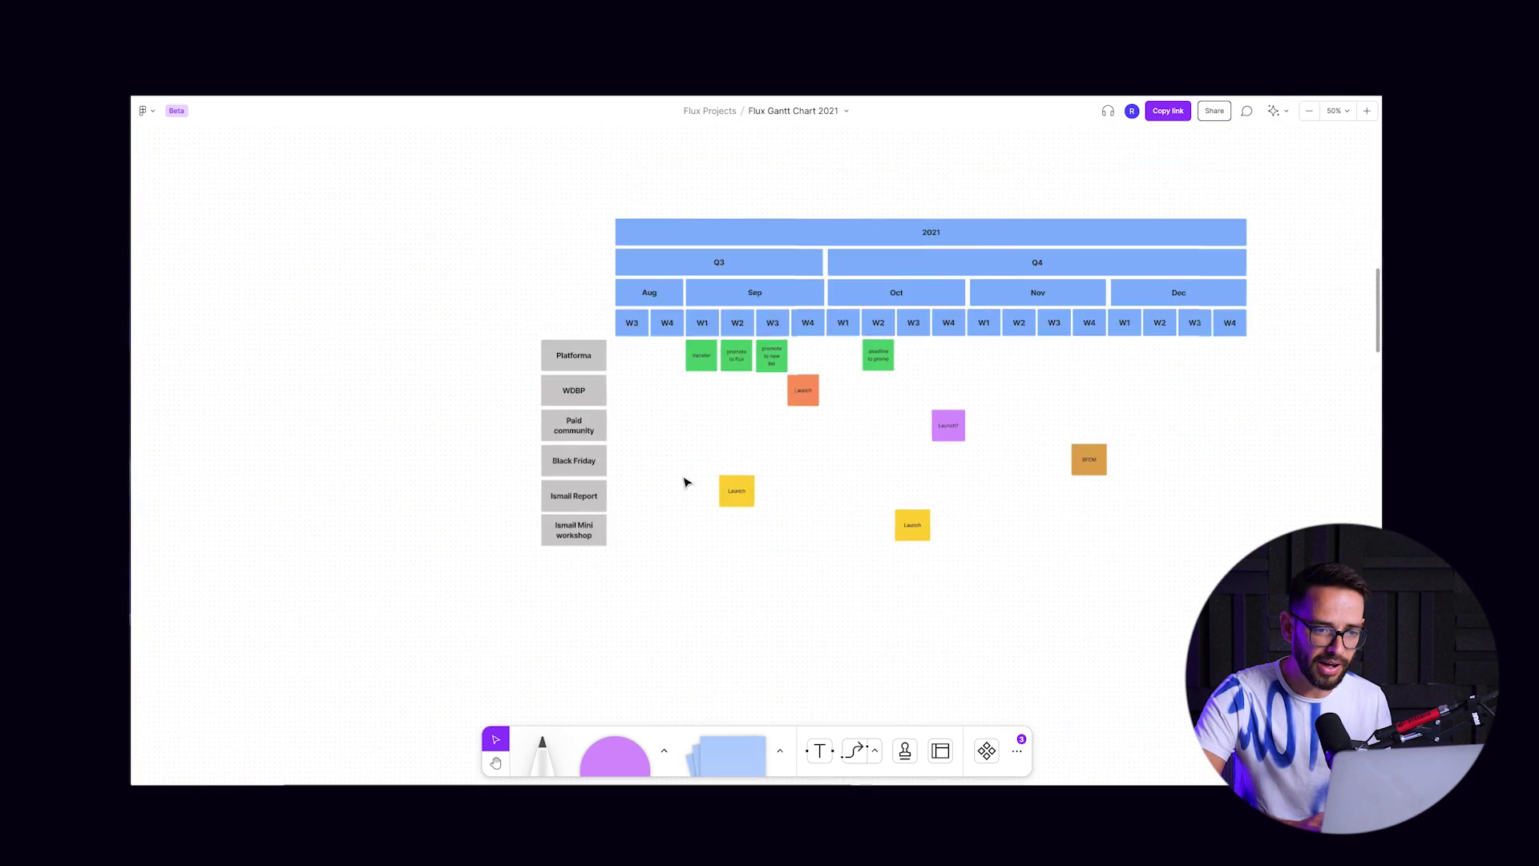
pyautogui.scroll(2, 685, 481)
pyautogui.hscroll(5, 685, 481)
pyautogui.scroll(-3, 685, 481)
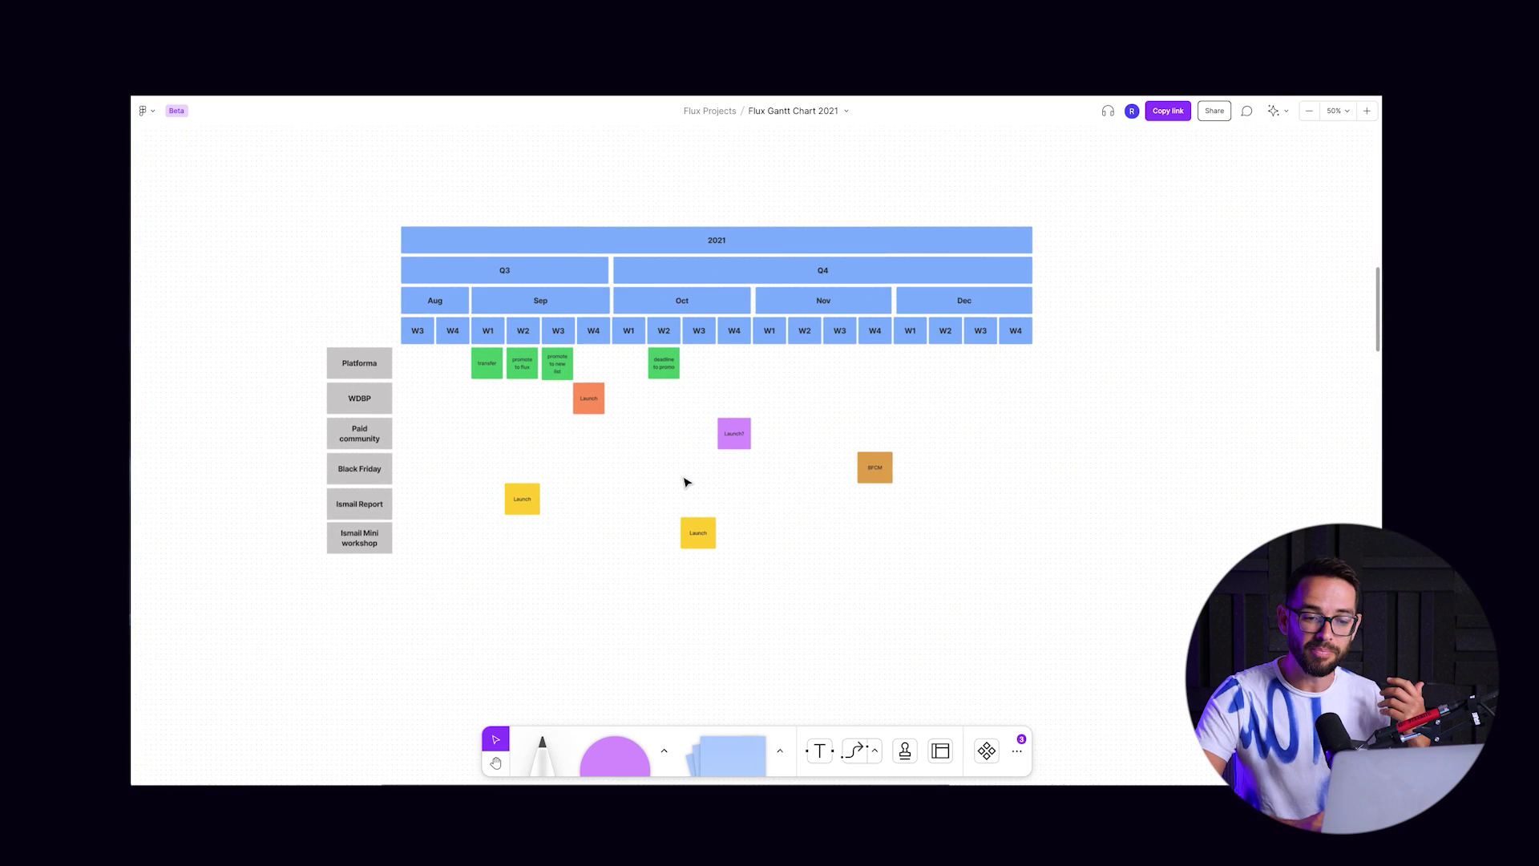
# Step: Return to the Product Roadmap and inspect its October to December launches up close and in the wider timeline
pyautogui.scroll(-10, 685, 481)
pyautogui.scroll(8, 686, 481)
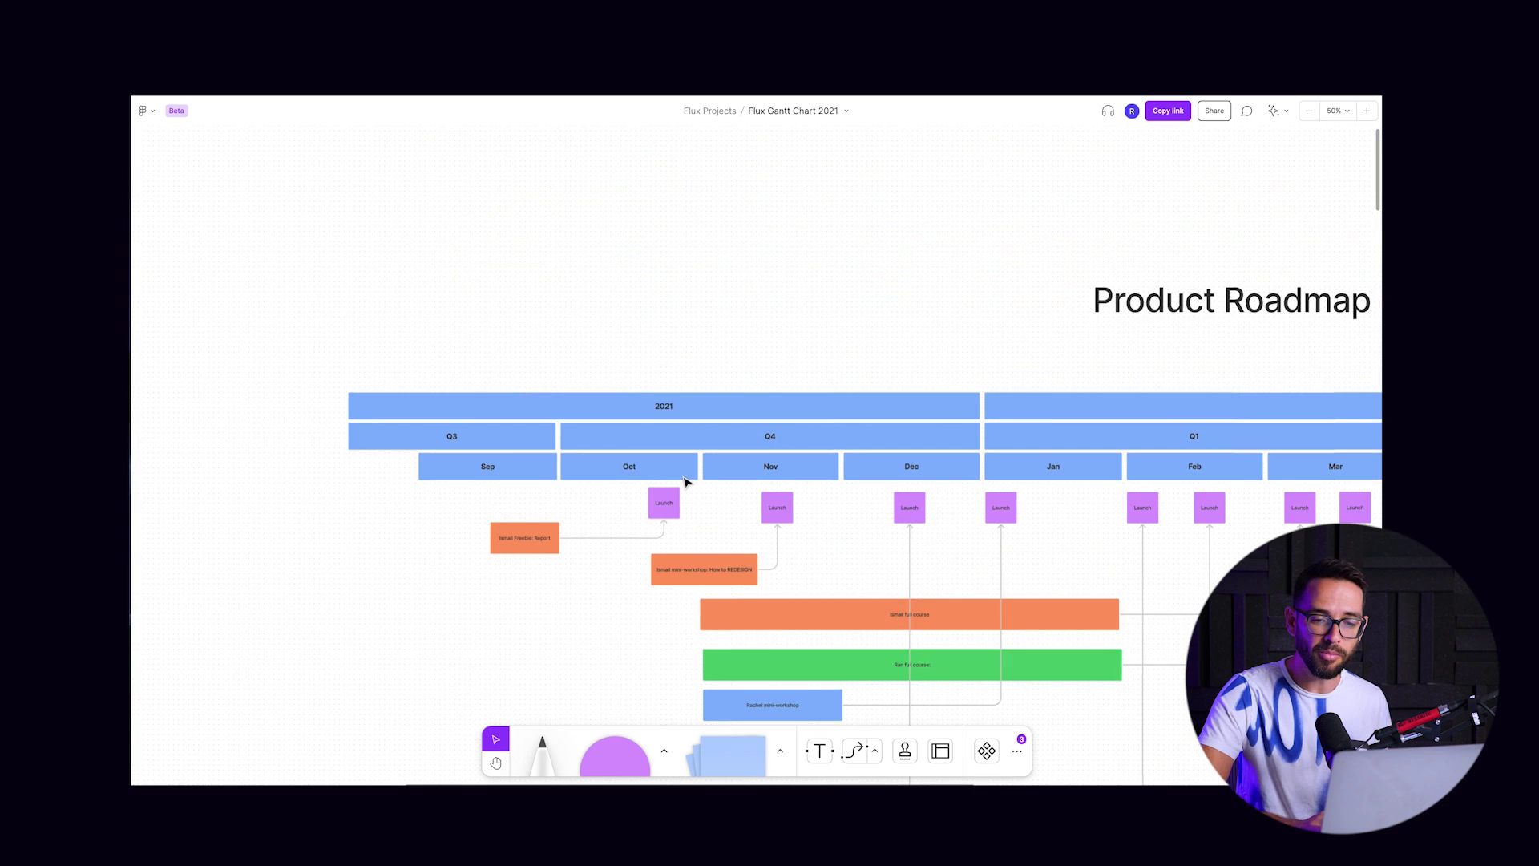
pyautogui.scroll(-1, 686, 481)
pyautogui.hscroll(1, 685, 481)
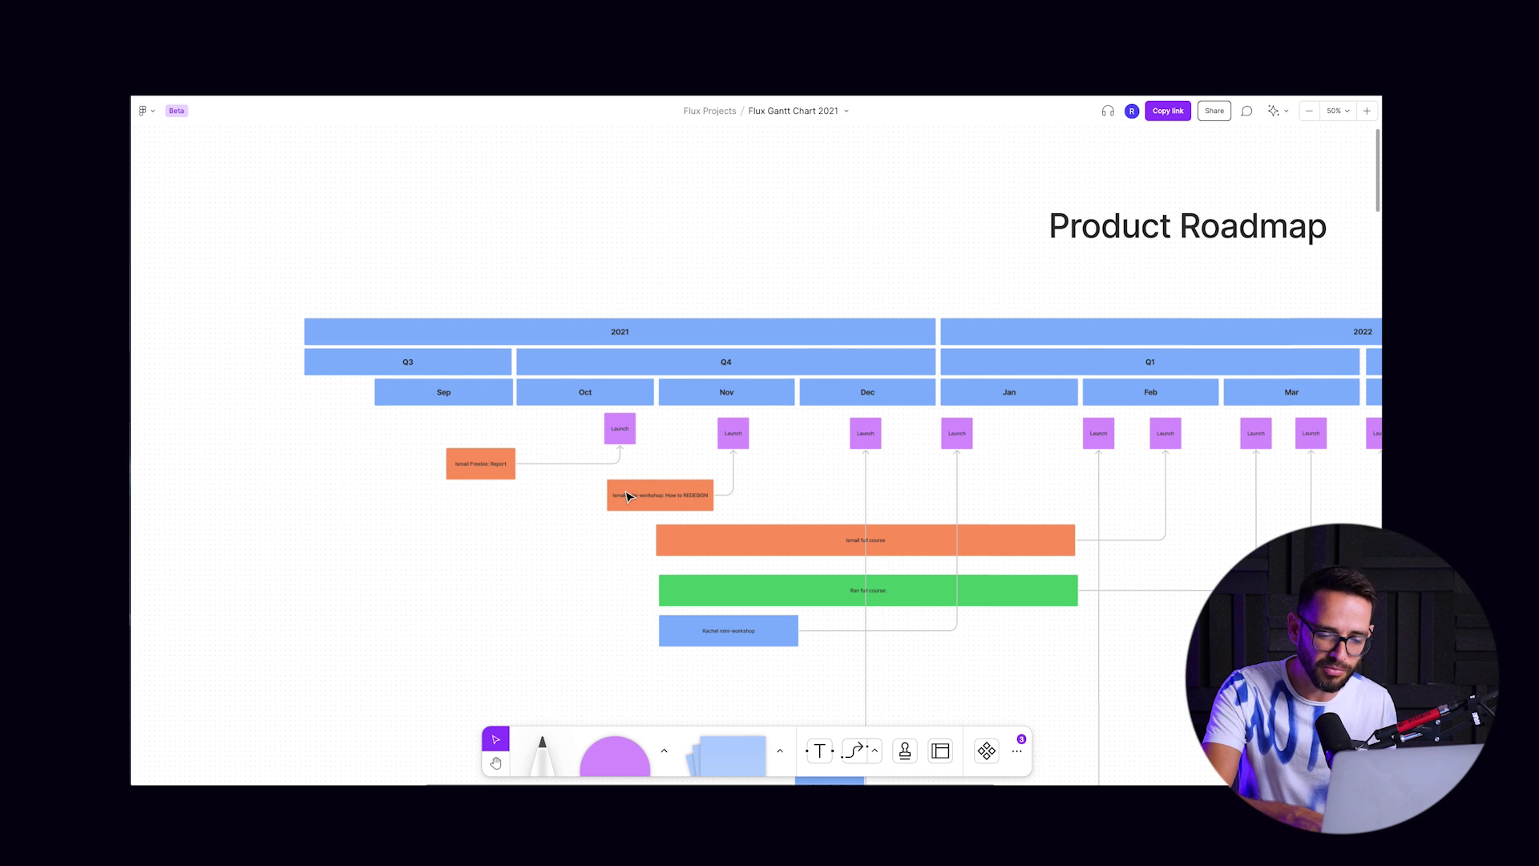
pyautogui.hotkey('shift', '0')
pyautogui.scroll(-5, 541, 514)
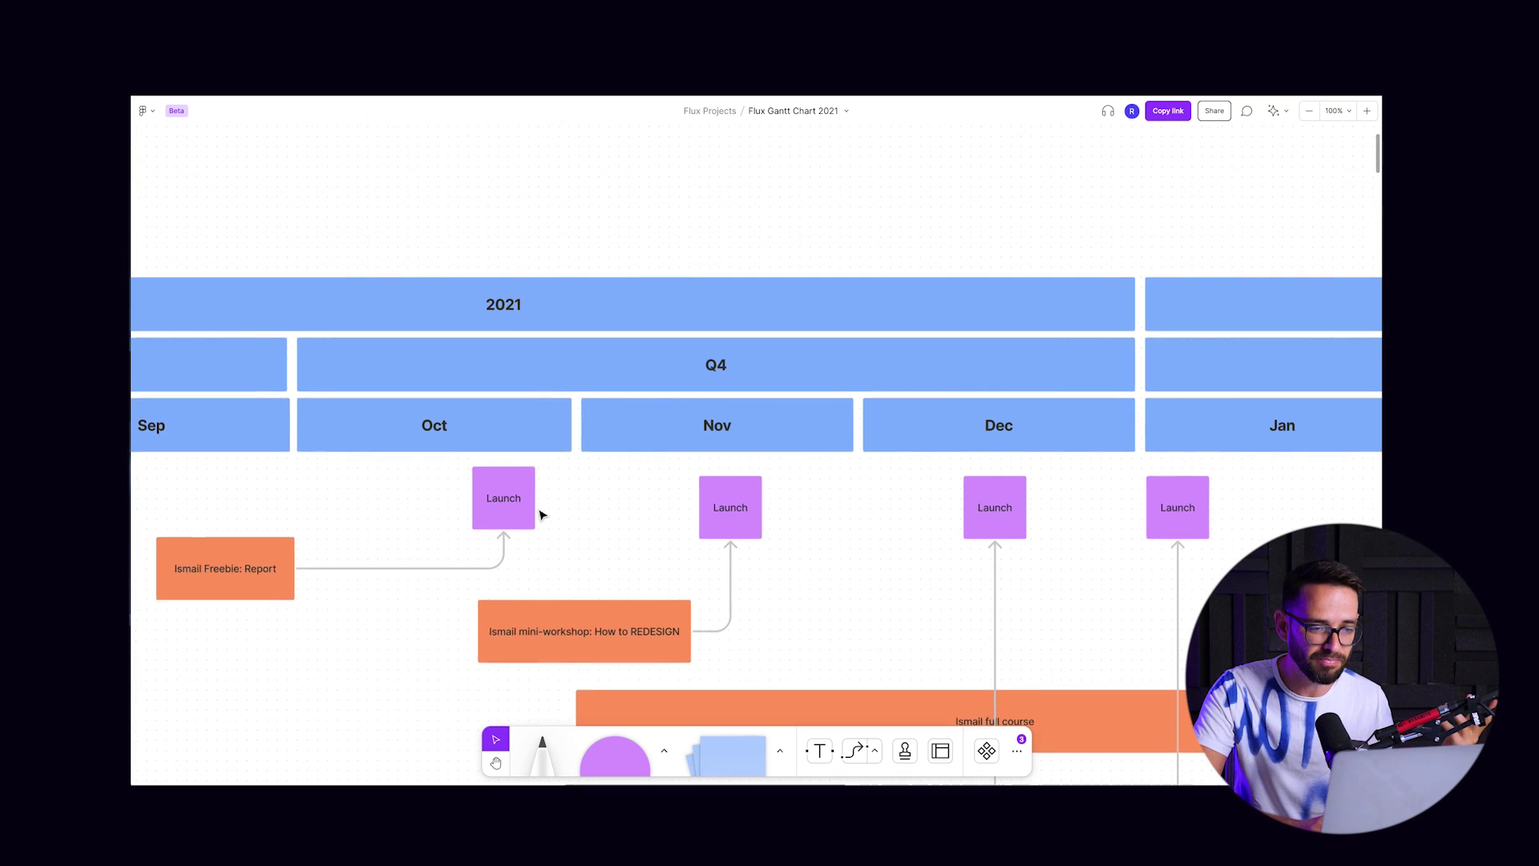
pyautogui.scroll(-2, 542, 514)
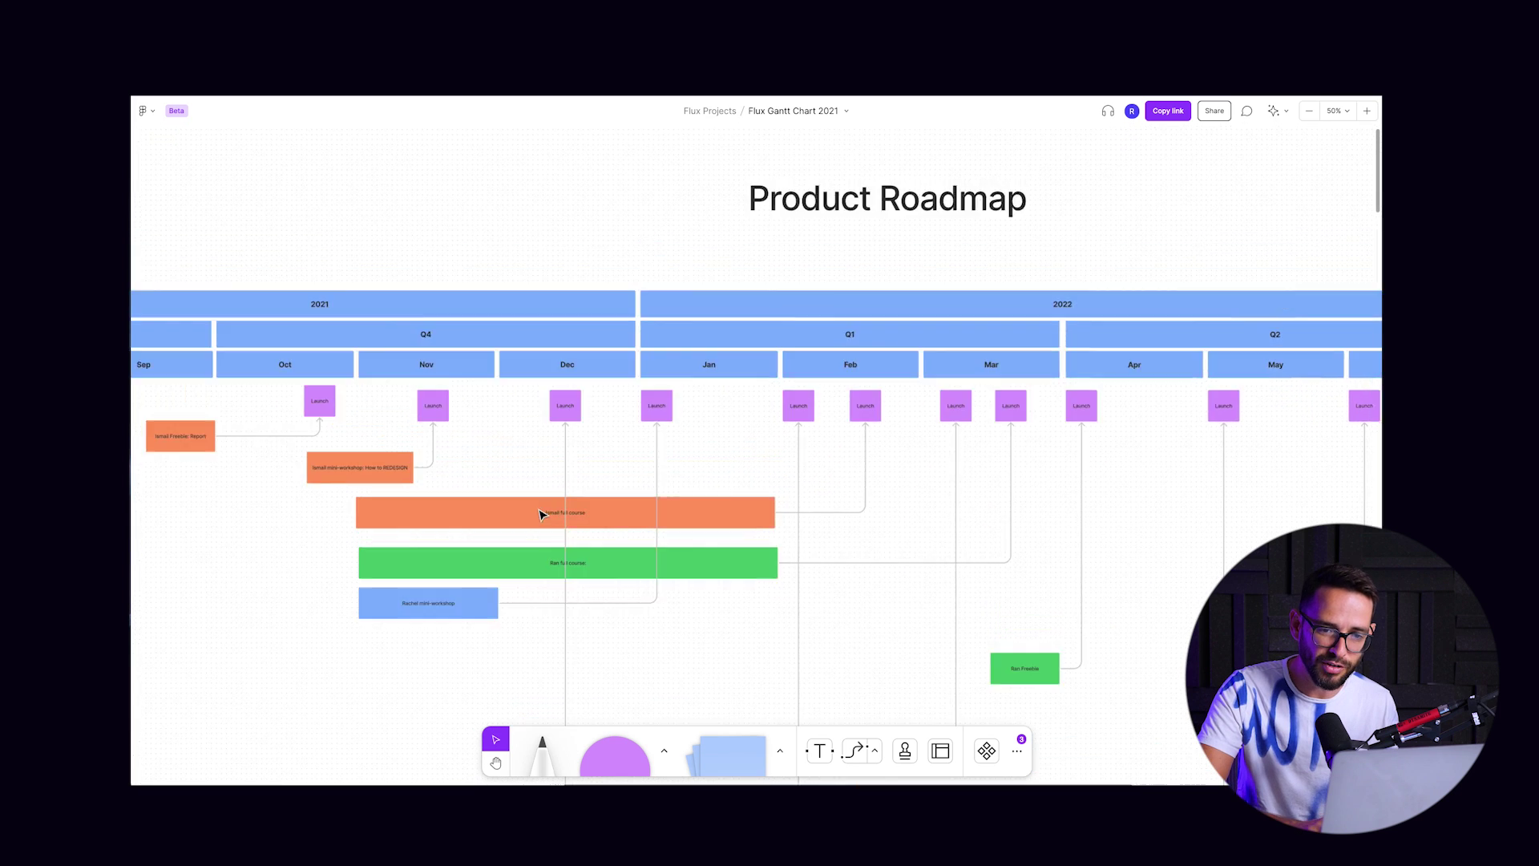
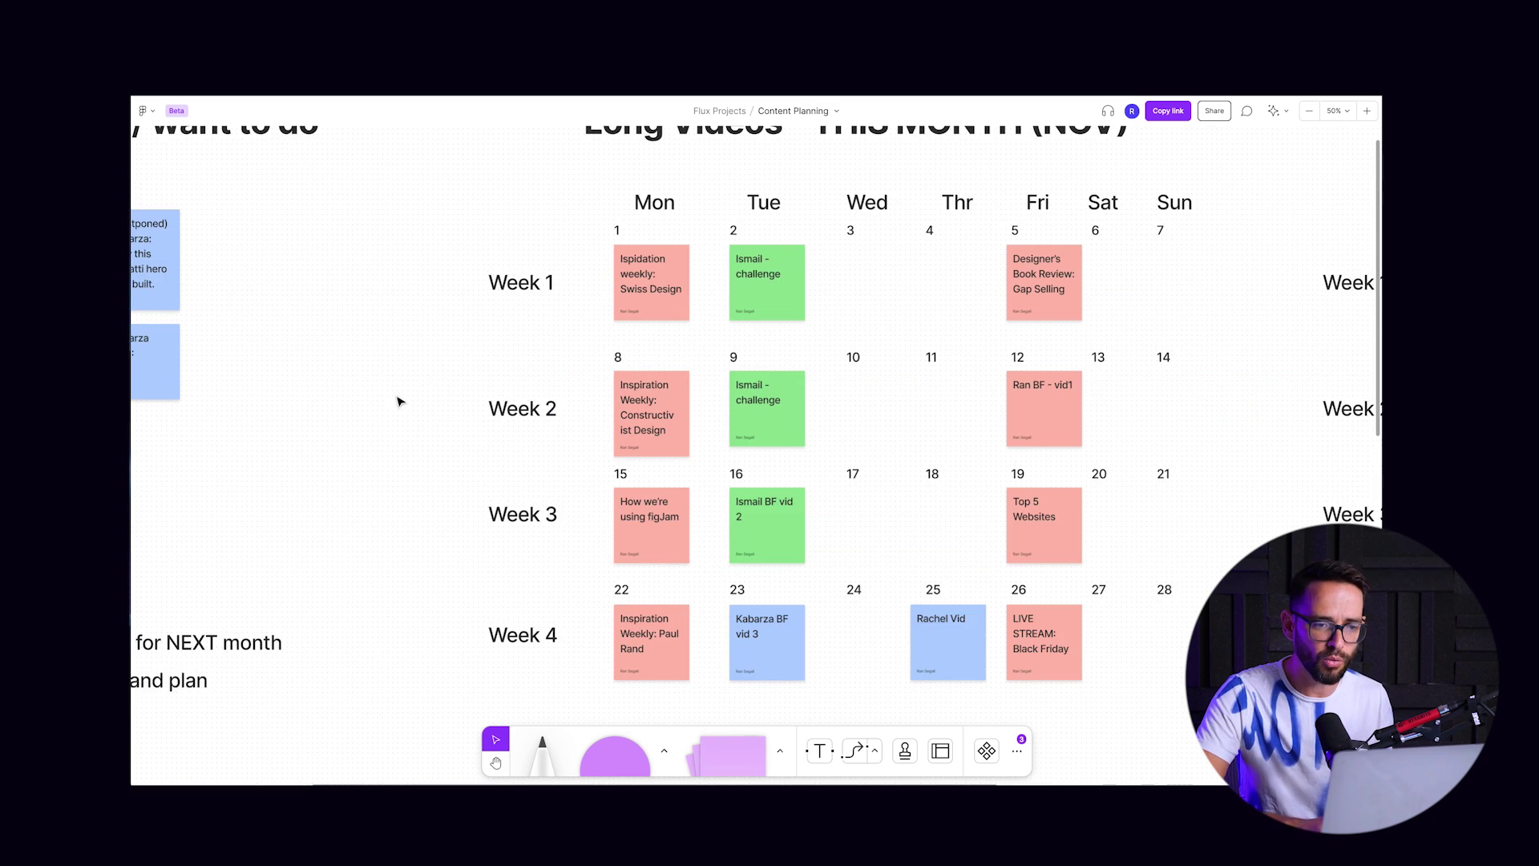
# Step: Examine the Content Planning board's November long-video calendar and compare it with the neighbouring four-week schedule
pyautogui.scroll(5, 305, 406)
pyautogui.scroll(-4, 306, 406)
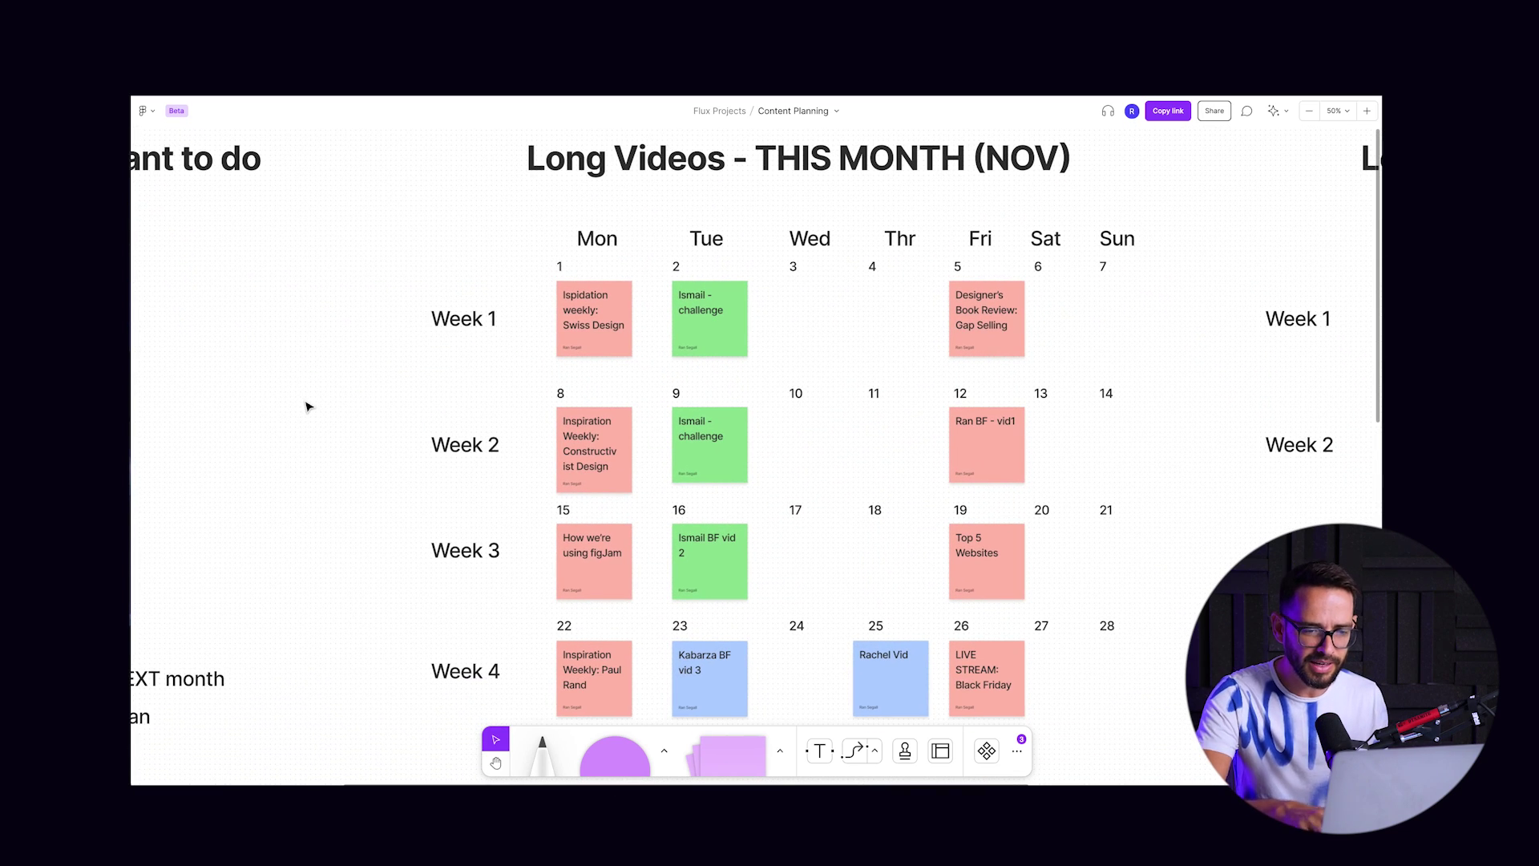
pyautogui.scroll(-3, 305, 406)
pyautogui.scroll(3, 306, 406)
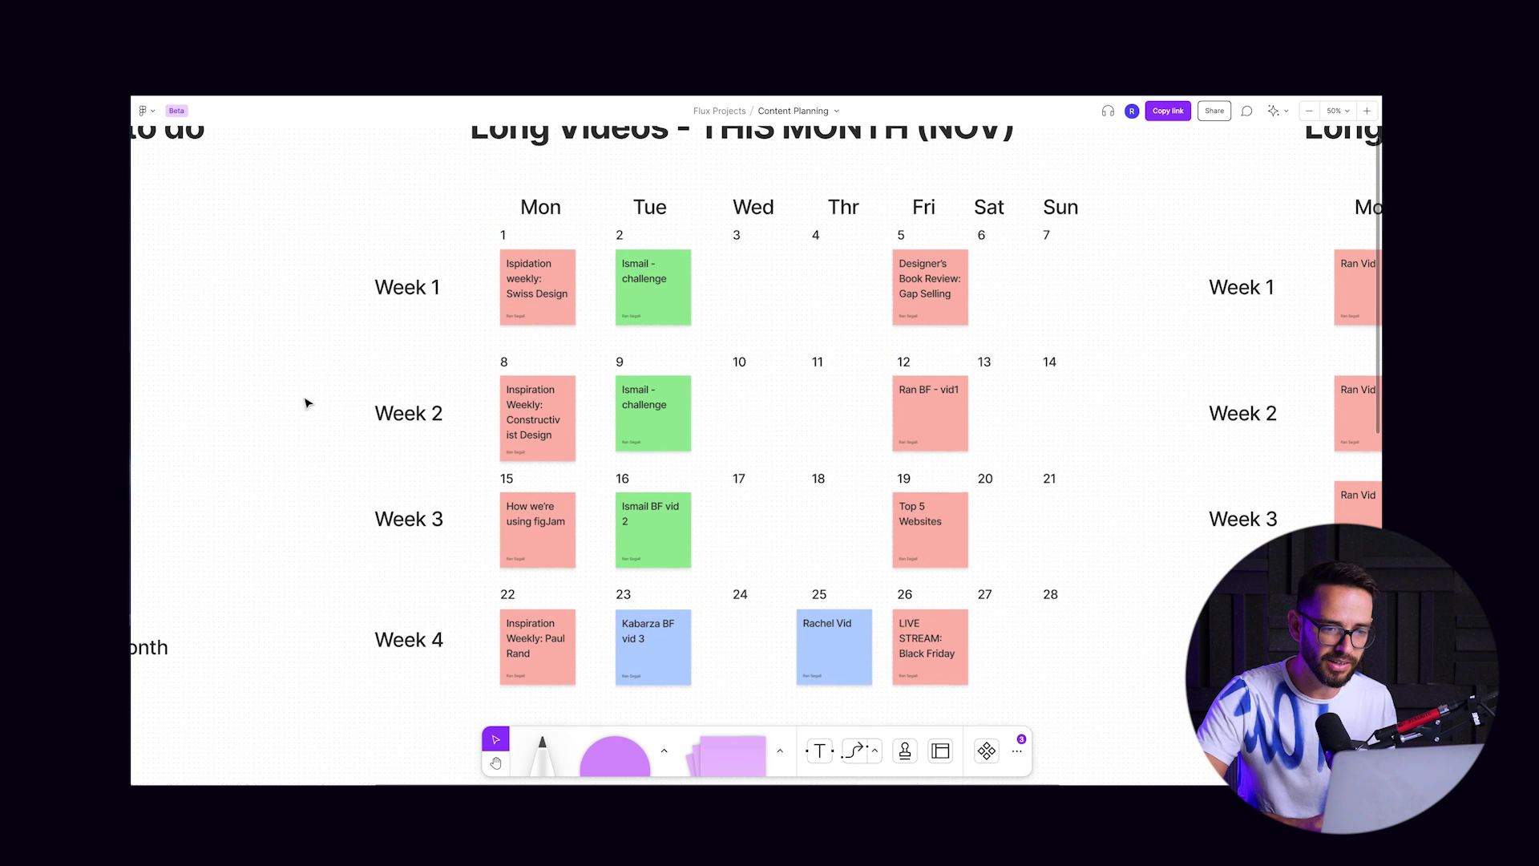
pyautogui.scroll(2, 669, 192)
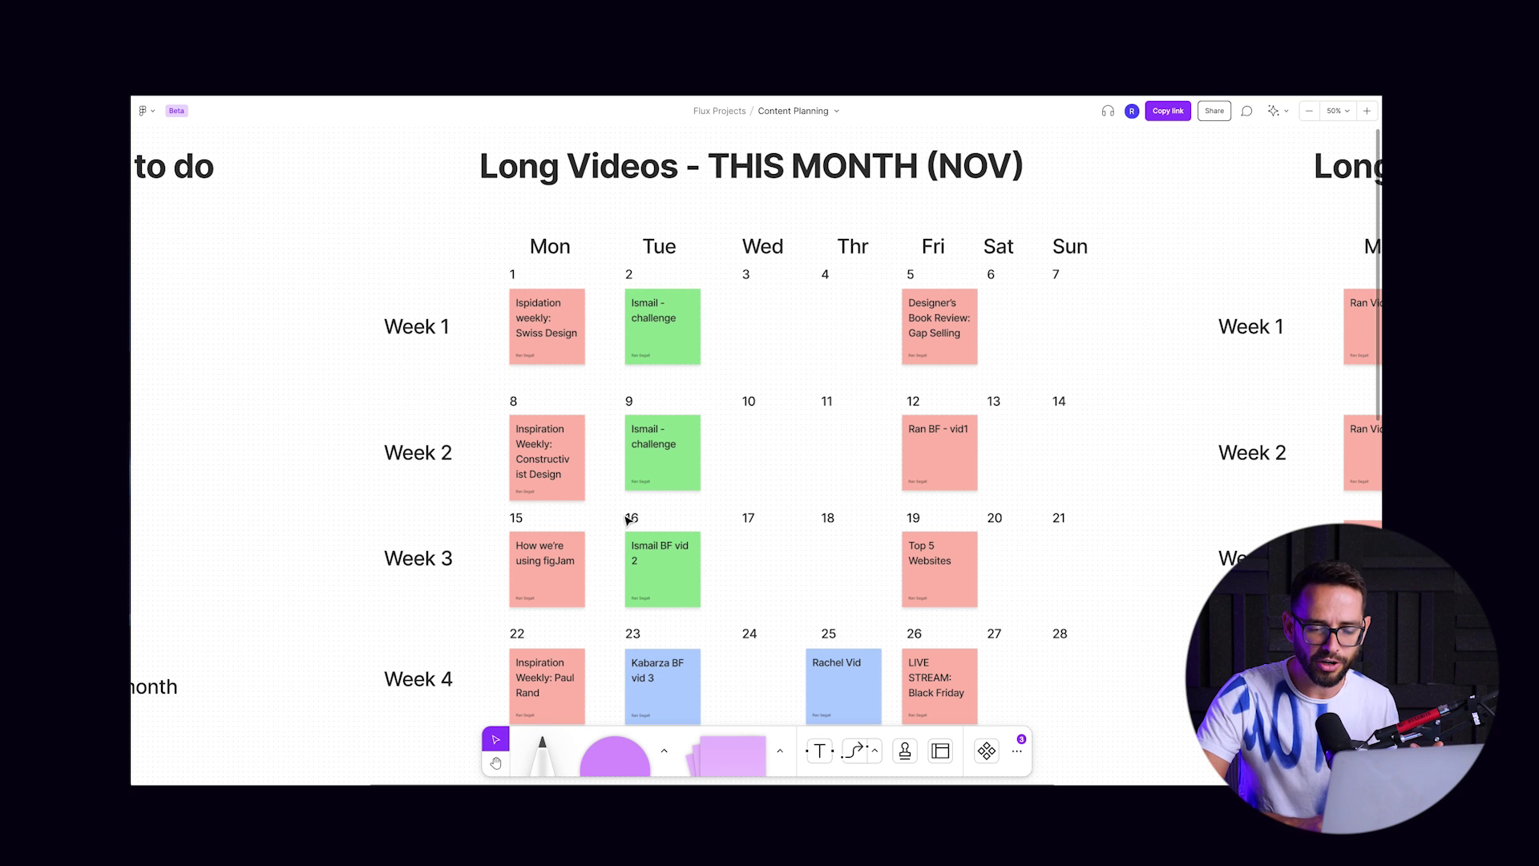
pyautogui.scroll(-3, 725, 398)
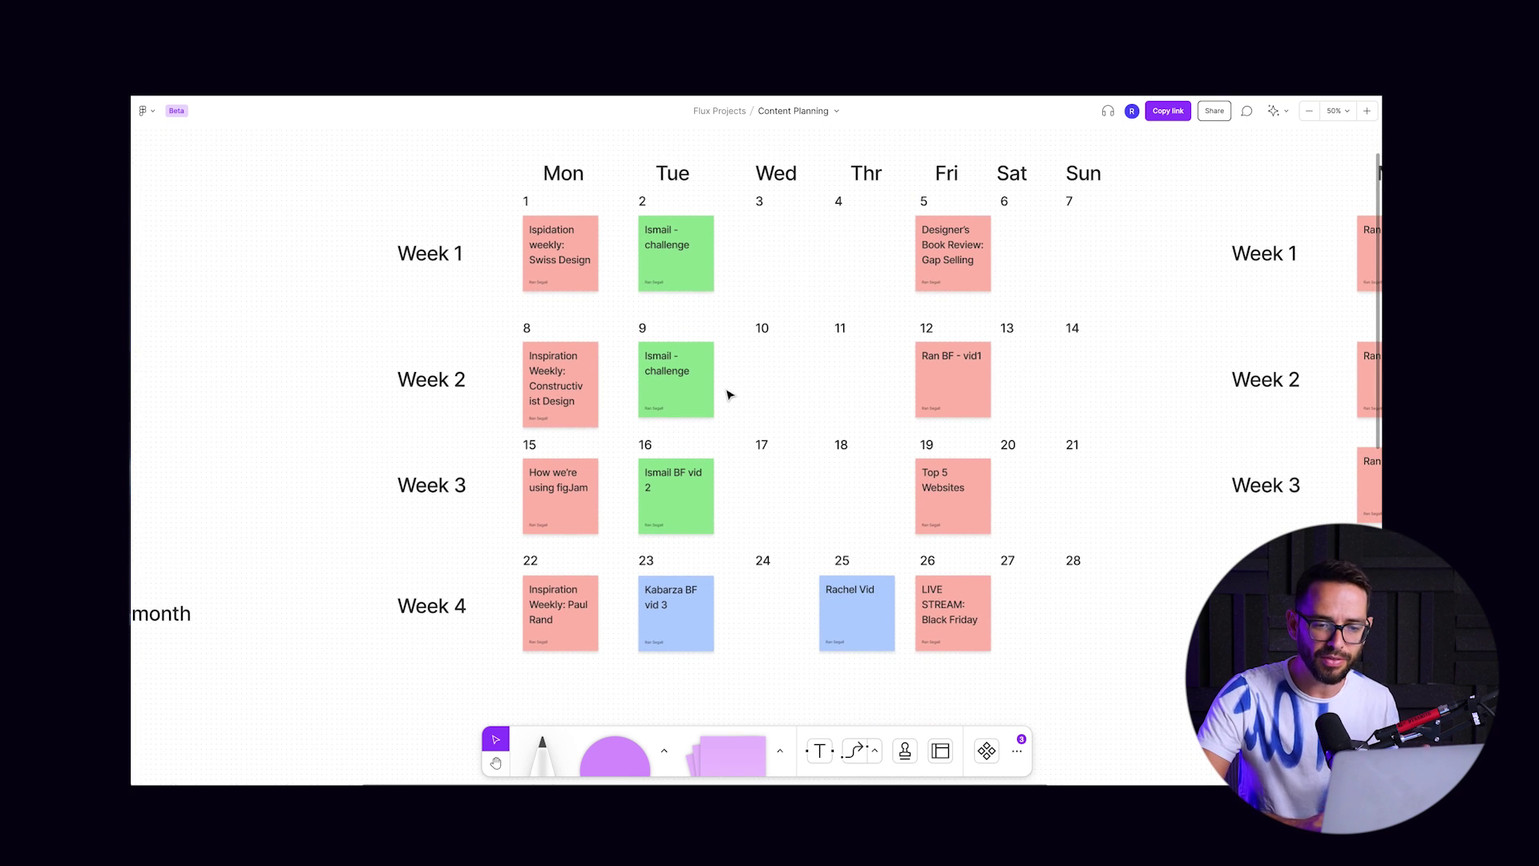
pyautogui.hscroll(10, 1173, 509)
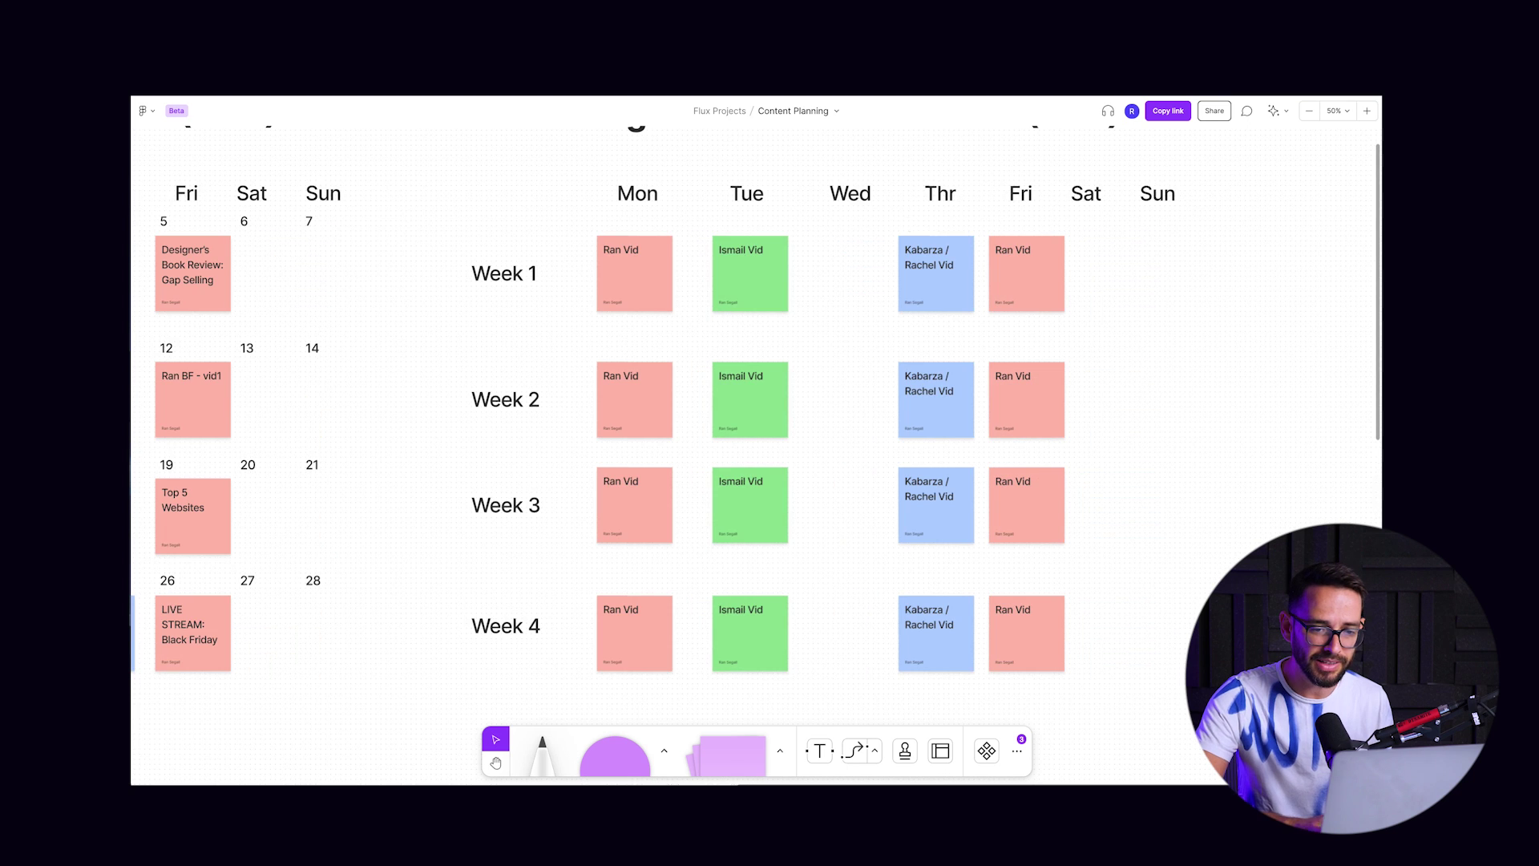
pyautogui.hscroll(-10, 896, 484)
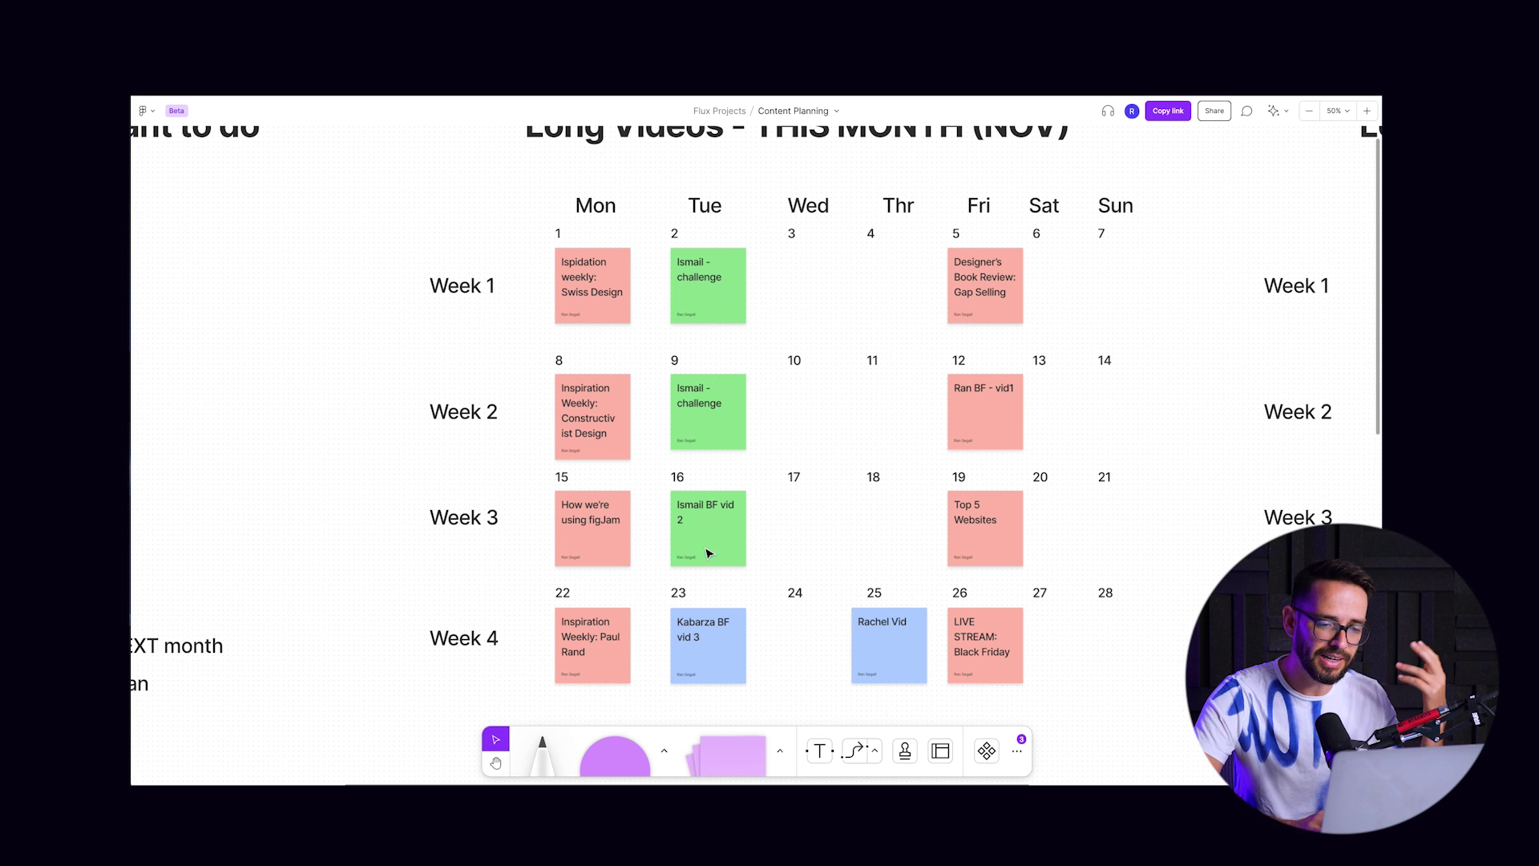
# Step: Try moving the "How we're using figJam" note to Wednesday the 10th and the 9th's challenge note to the 15th, and undo both moves
pyautogui.moveTo(591, 526); pyautogui.dragTo(811, 393)
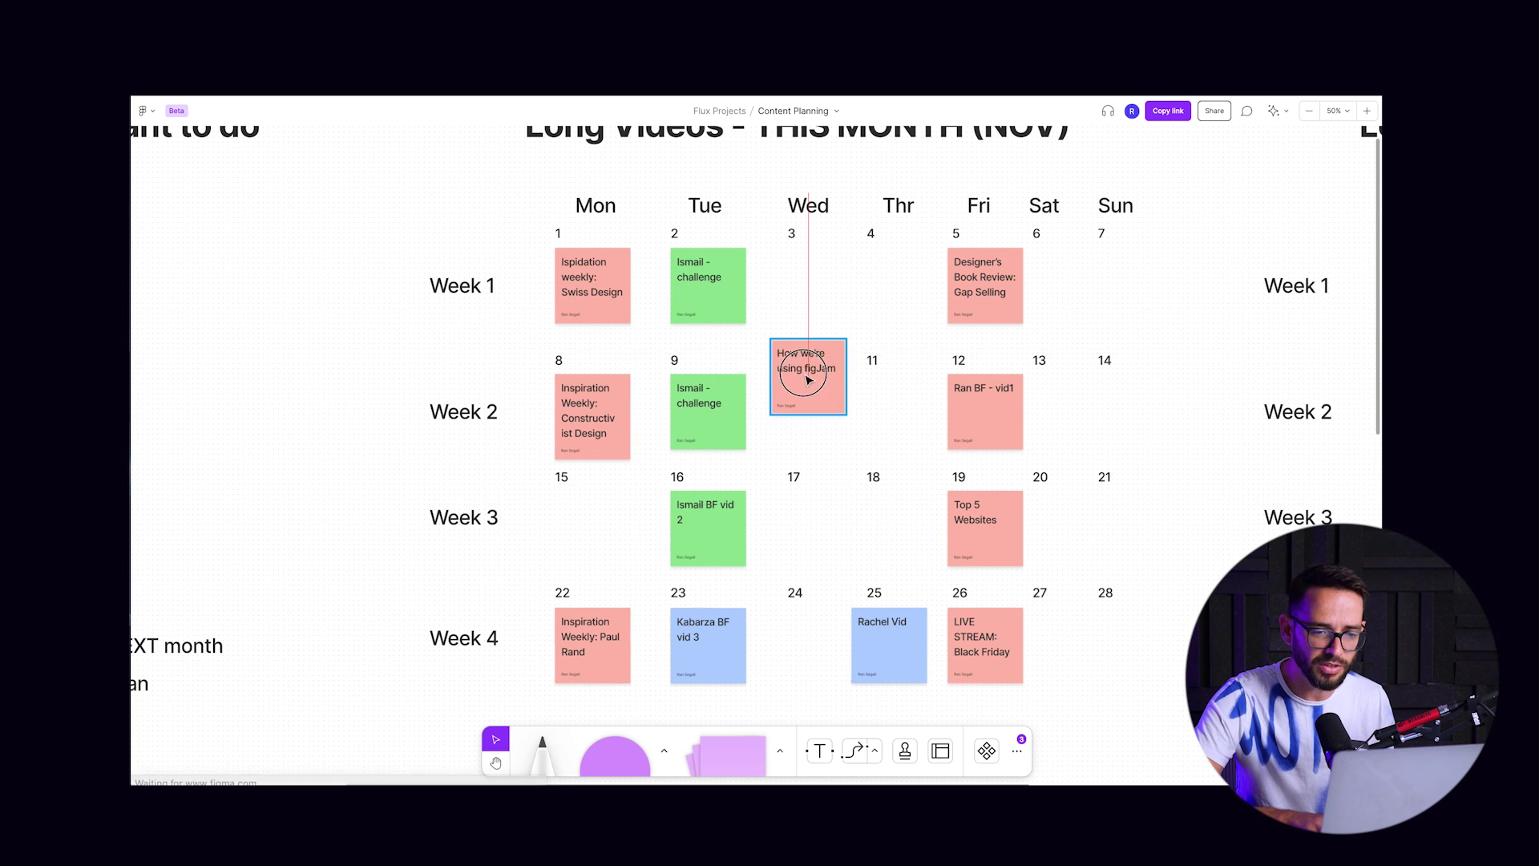
pyautogui.moveTo(674, 452); pyautogui.dragTo(588, 529)
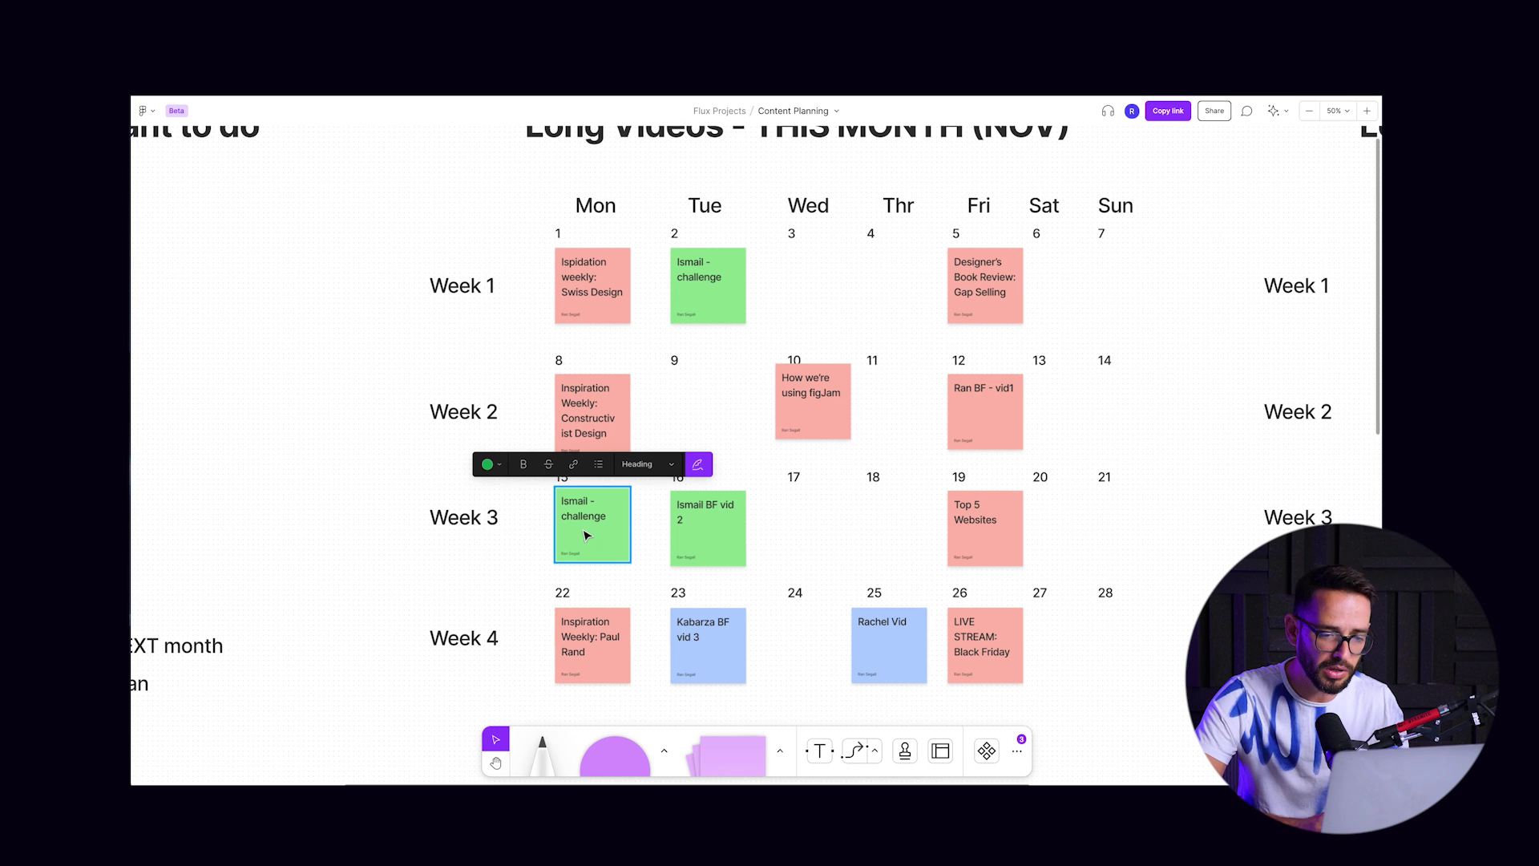
pyautogui.hotkey('ctrl', 'z')
pyautogui.hotkey('ctrl', 'z')
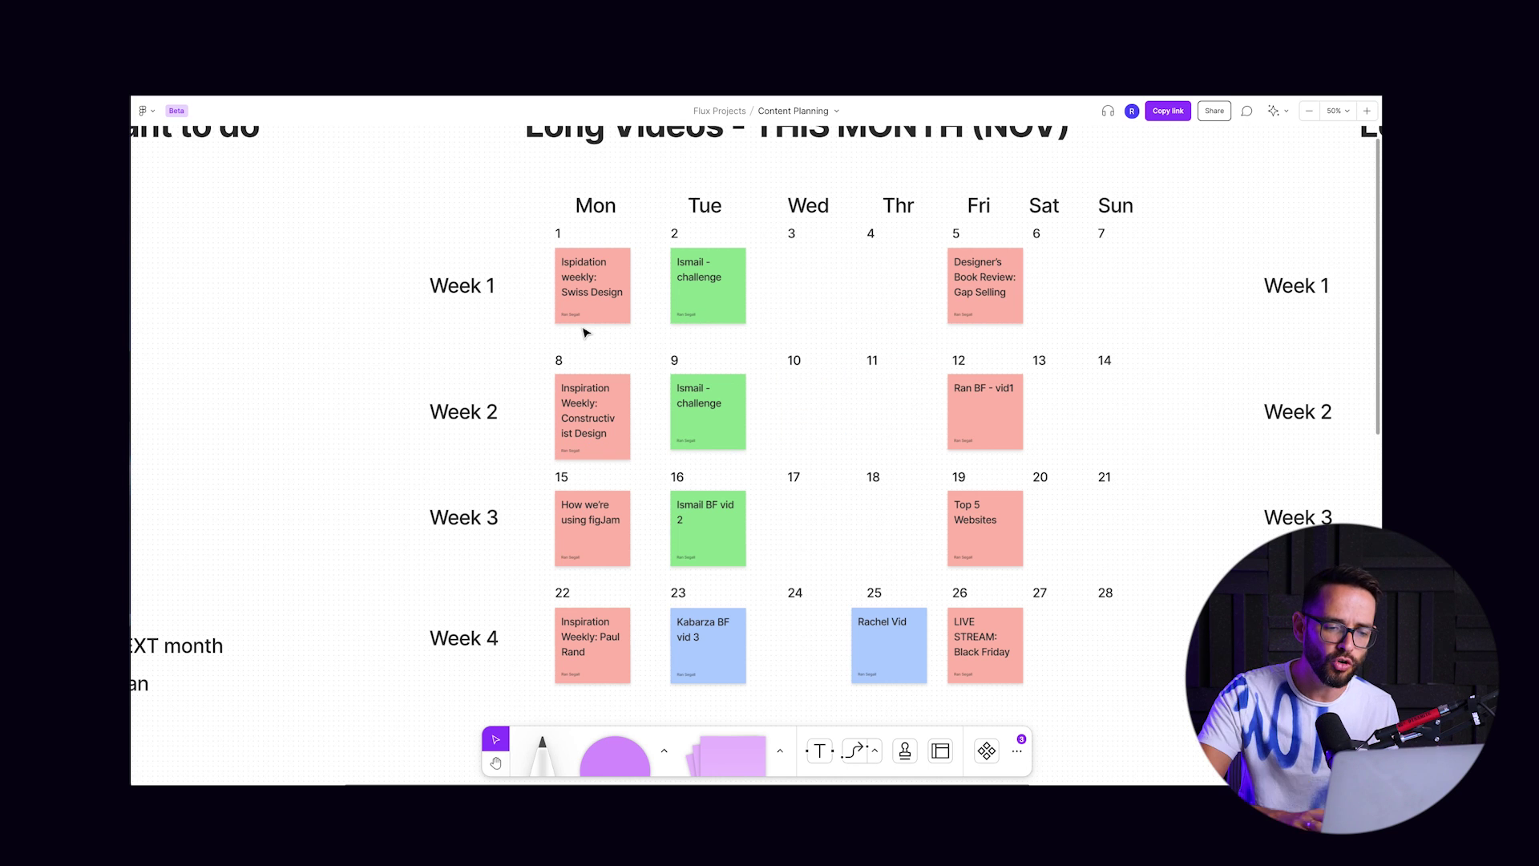
# Step: Try moving the "How we're using figJam" note to the 17th and the "BF vid 2" note to the 10th, and undo both moves
pyautogui.moveTo(585, 511); pyautogui.dragTo(818, 522)
pyautogui.moveTo(703, 512); pyautogui.dragTo(806, 393)
pyautogui.hotkey('ctrl', 'z')
pyautogui.hotkey('ctrl', 'z')
# Step: Replace the text of the November 15 sticky note with "This is the video I'm recording no!" and deselect the note
pyautogui.doubleClick(595, 523)
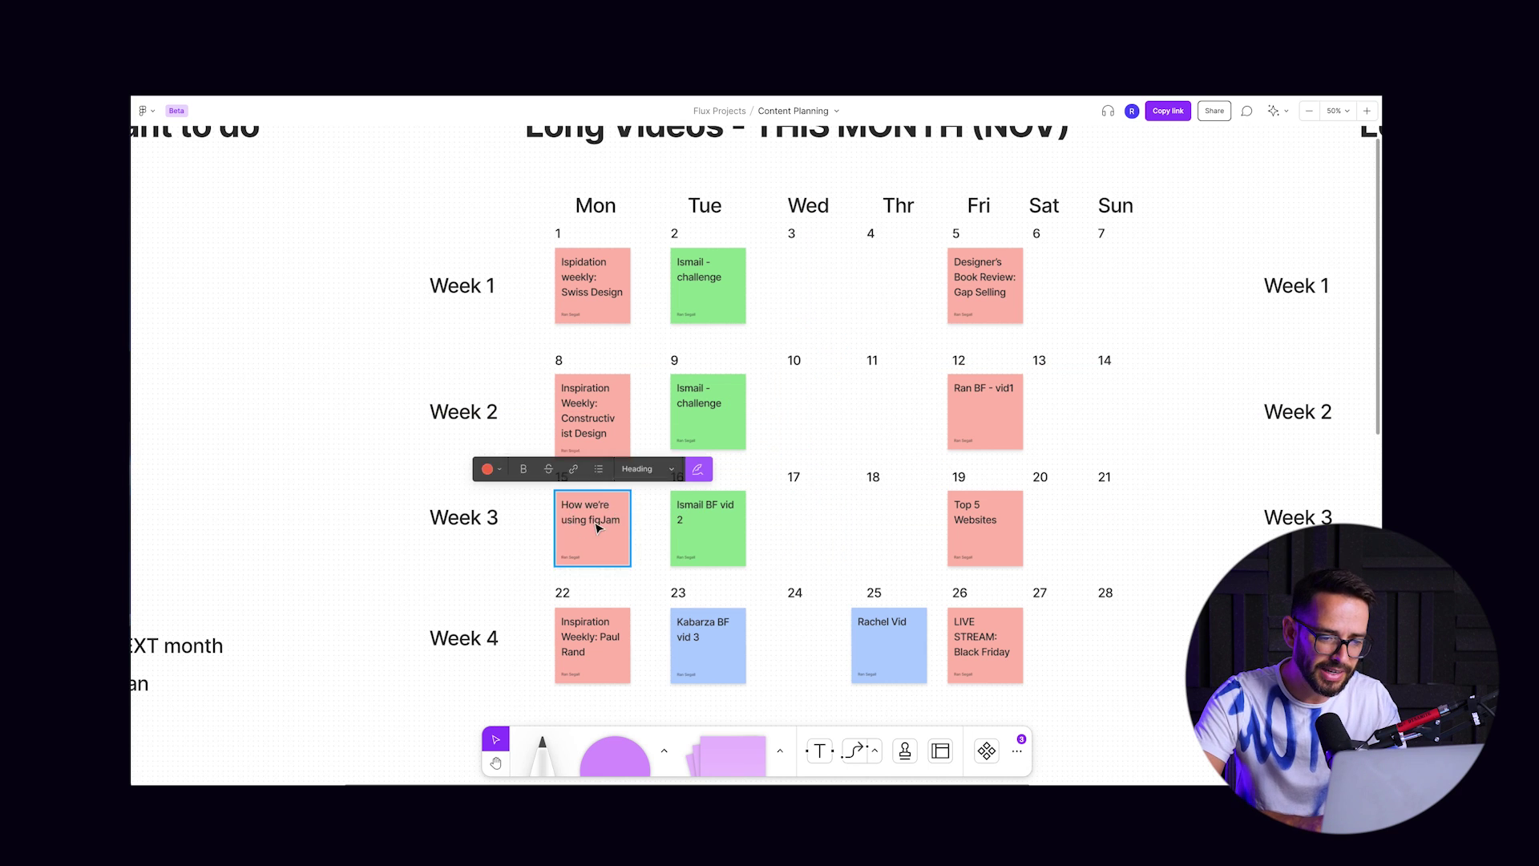
pyautogui.write('We')
pyautogui.press('BackSpace')
pyautogui.press('BackSpace')
pyautogui.press('BackSpace')
pyautogui.write('This is the vid')
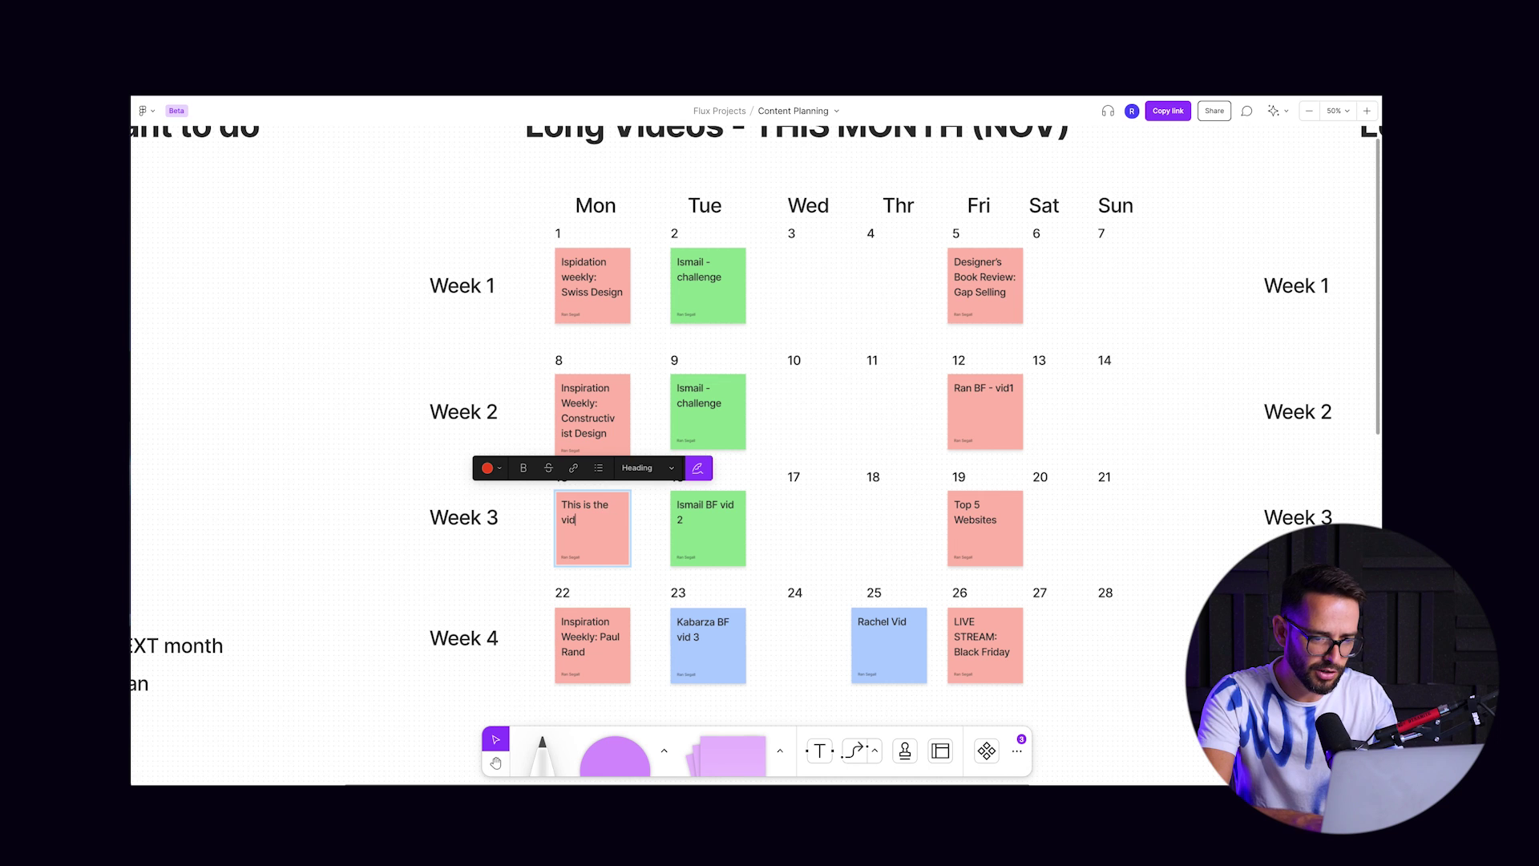
pyautogui.write("eo I'm recording no")
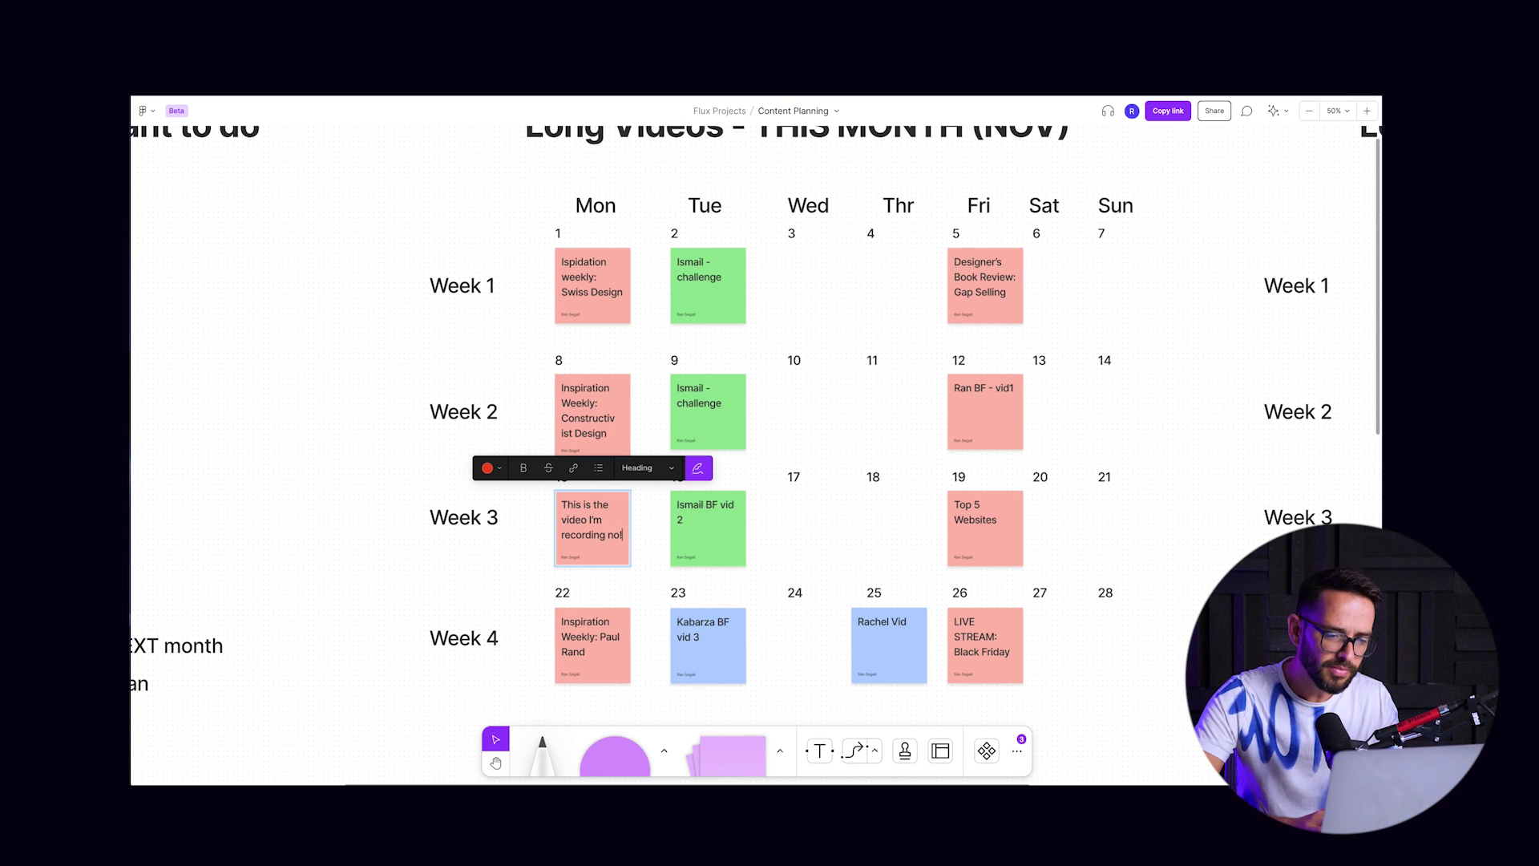
pyautogui.click(459, 550)
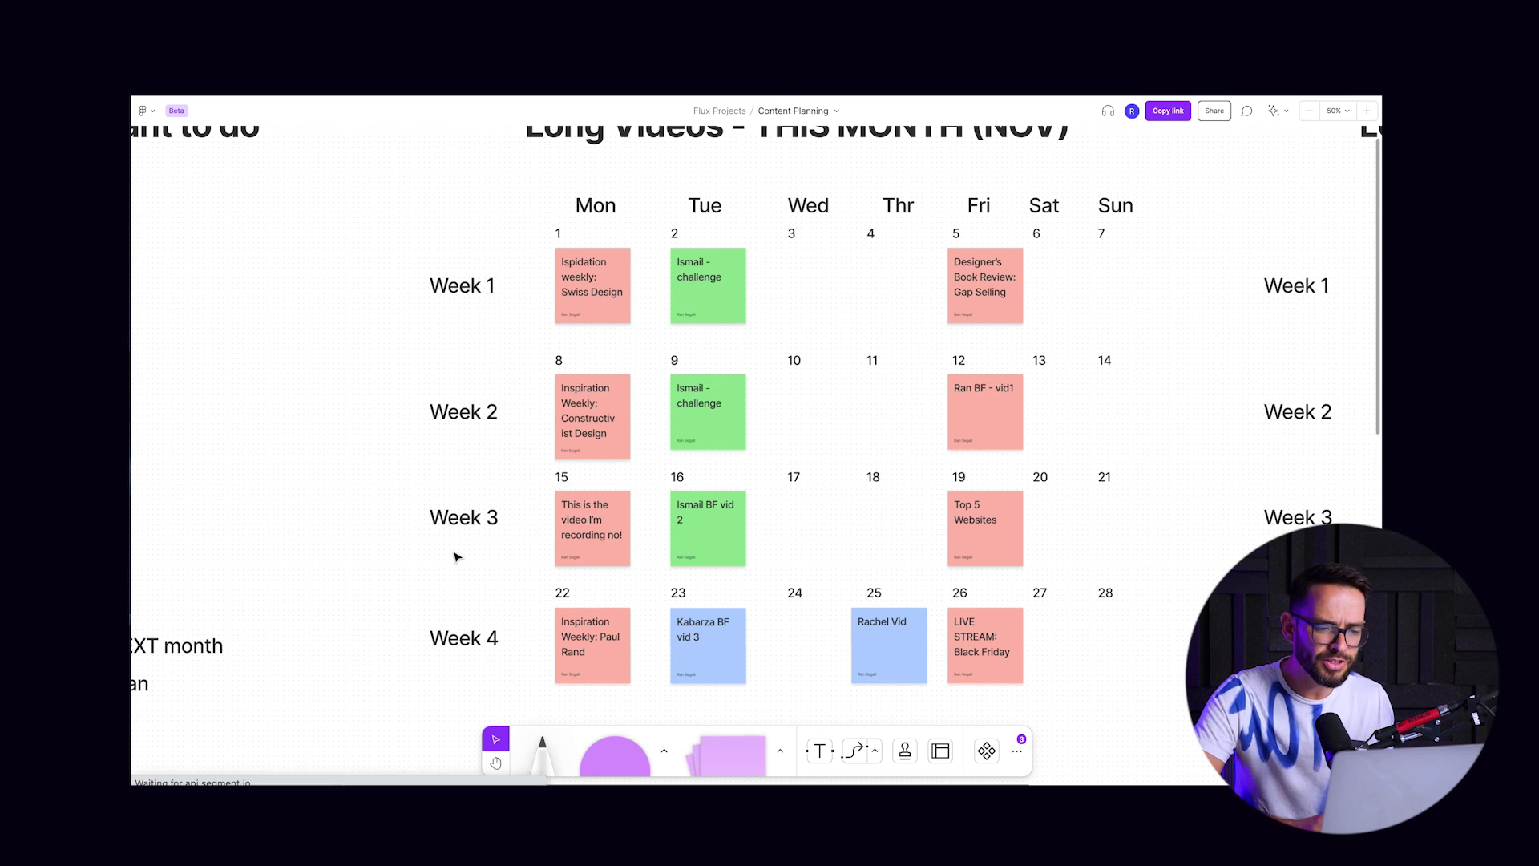
pyautogui.scroll(-2, 447, 552)
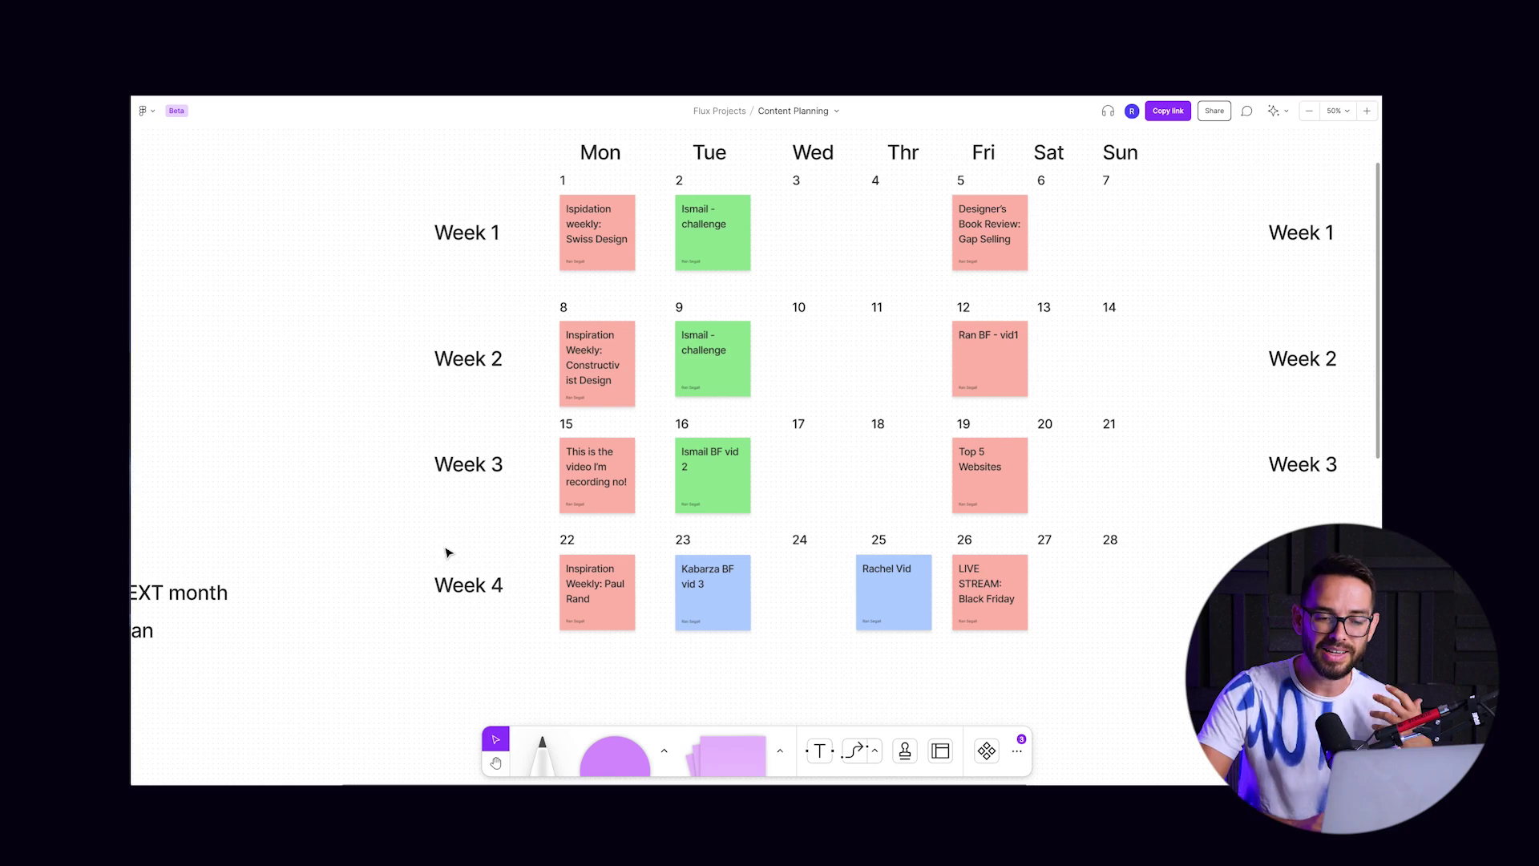